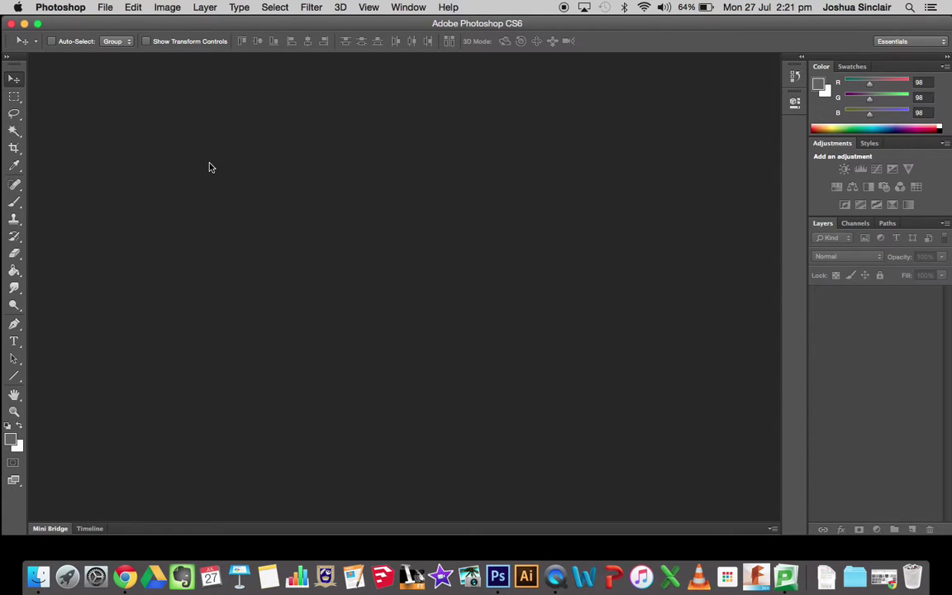
Start a new document titled with the owner's name and 'Trick Board Etching'
click(105, 8)
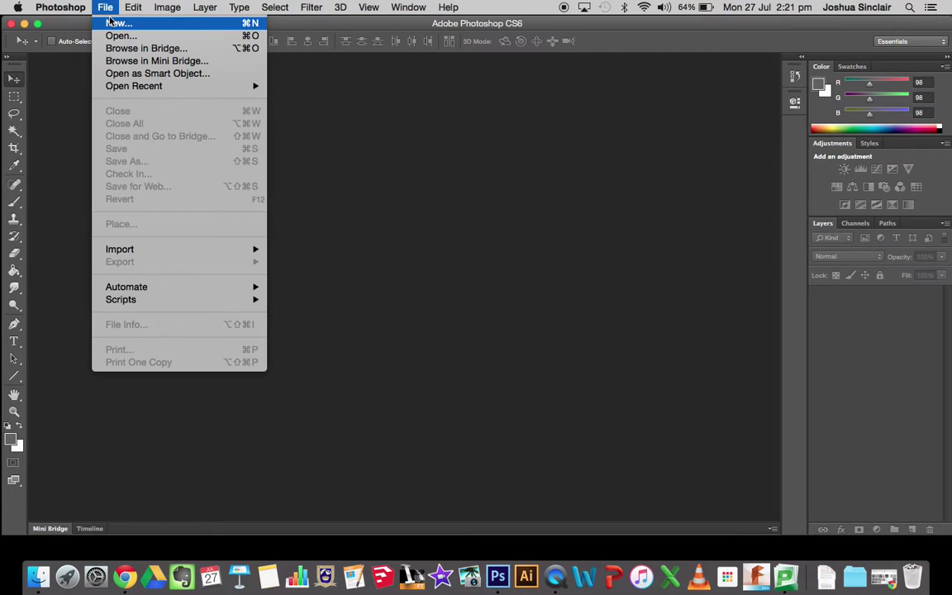
click(116, 22)
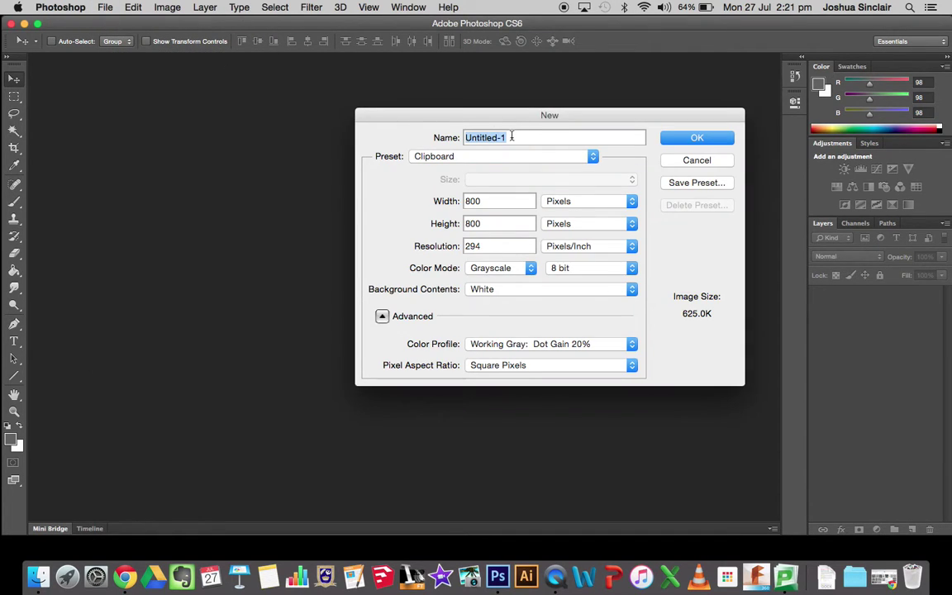
text(Trick)
text(Mr S)
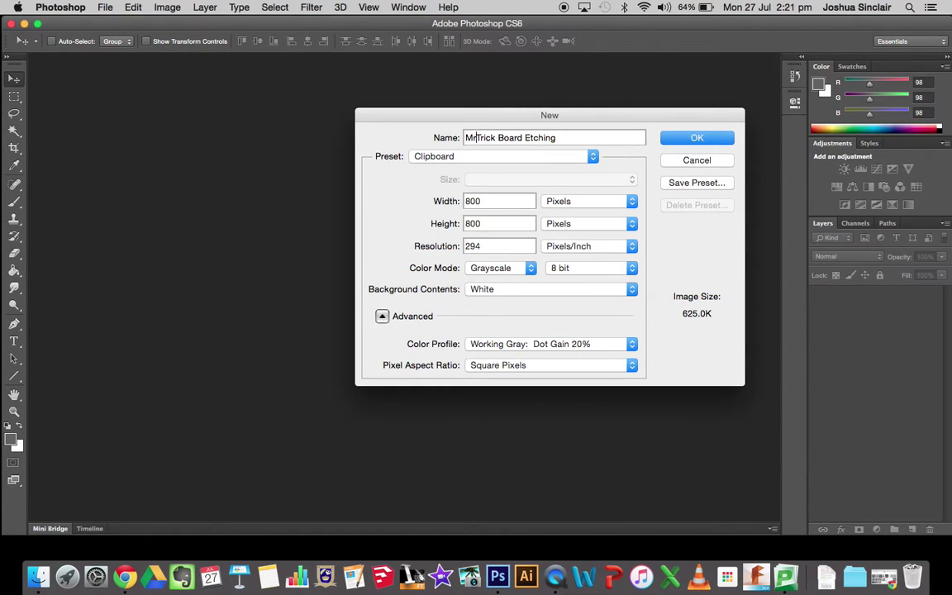
text(inclair)
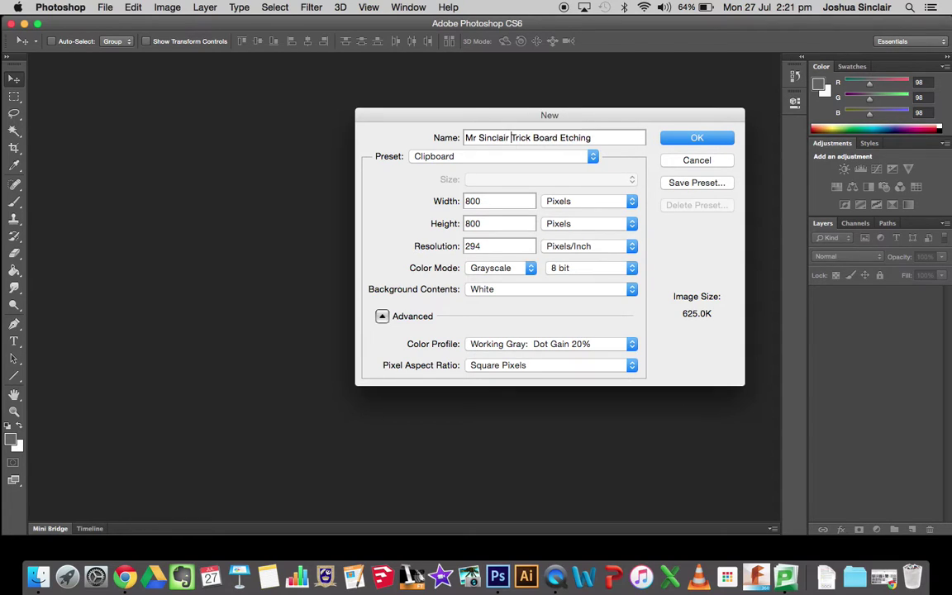
Use a Custom preset with Millimeters for size and Pixels/Centimeter for resolution
click(518, 162)
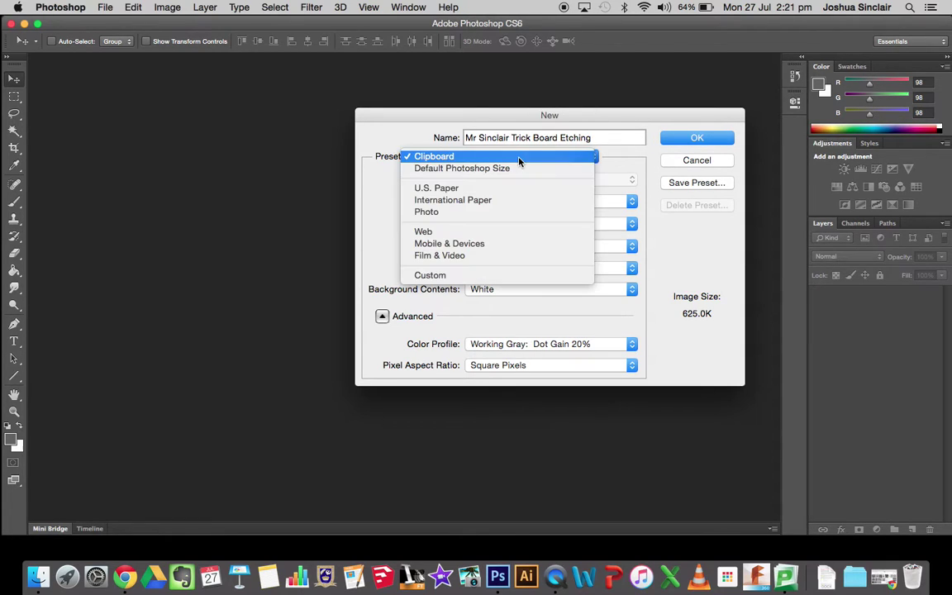
click(476, 276)
click(572, 201)
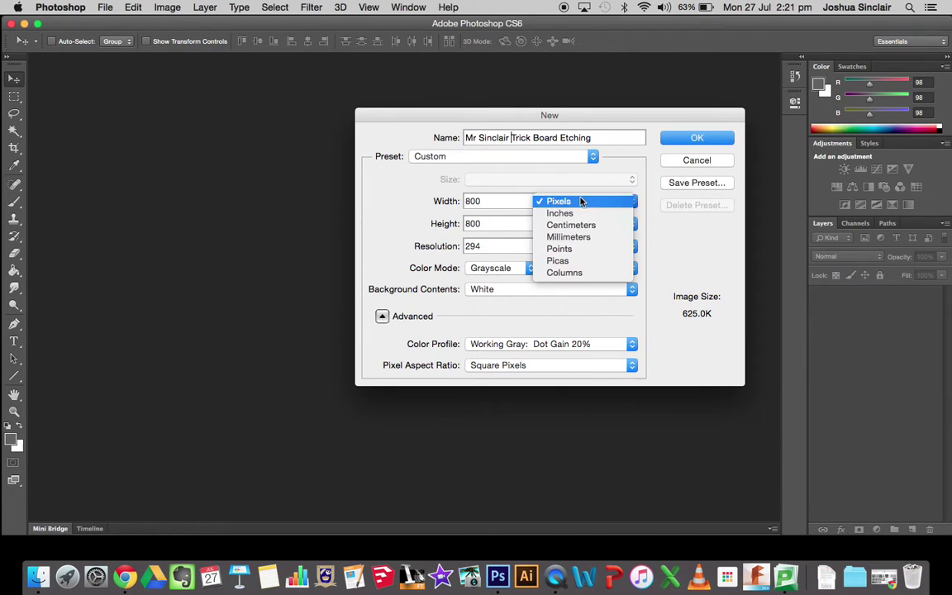
click(572, 238)
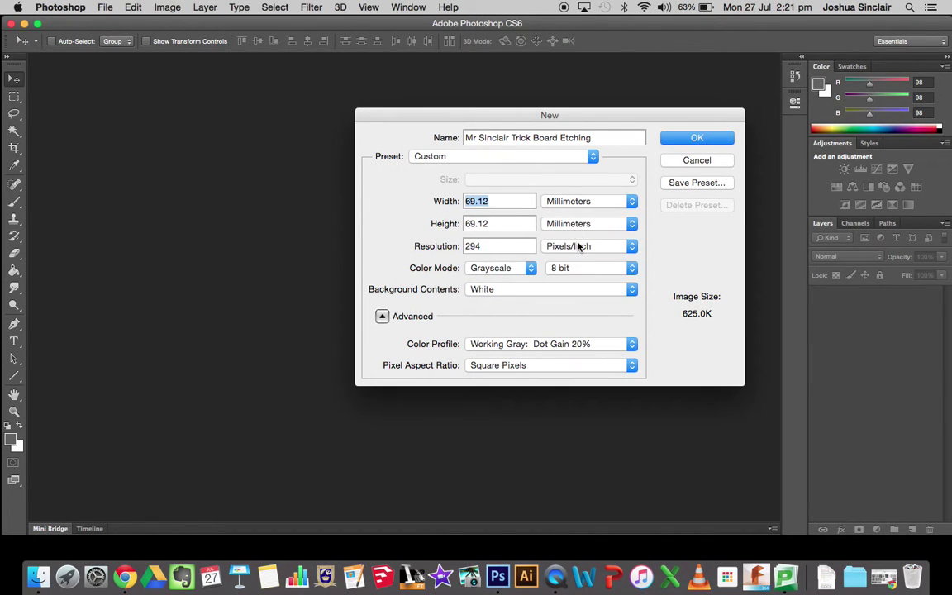
click(577, 246)
click(578, 258)
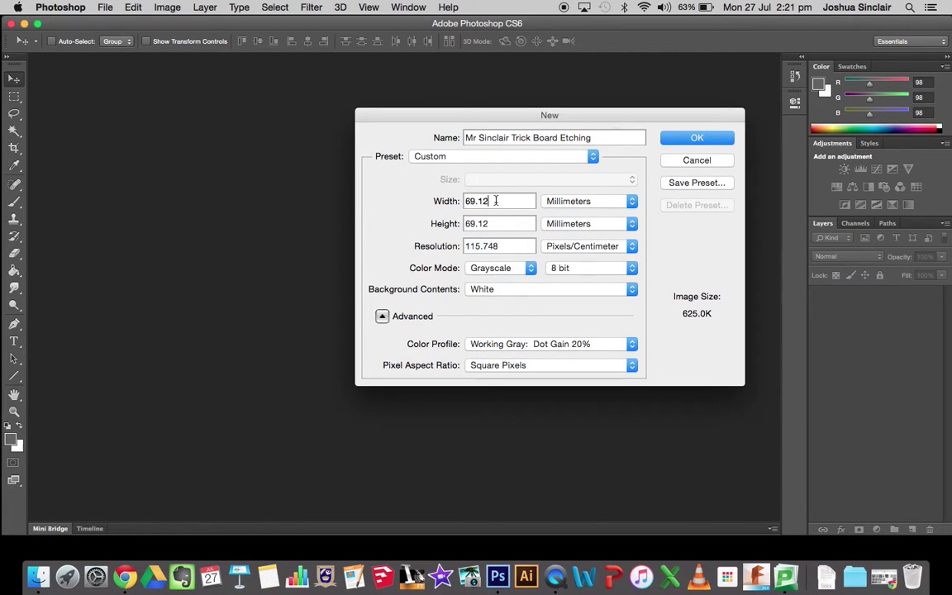
Create the document at 800 × 250 mm and 100 pixels/cm
drag(500, 201, 380, 209)
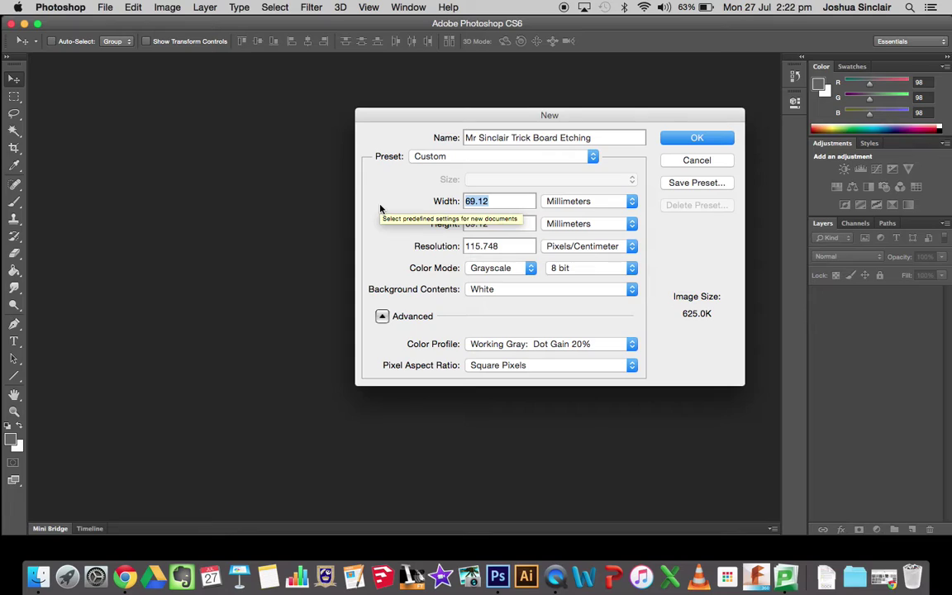
text(800)
key(Tab)
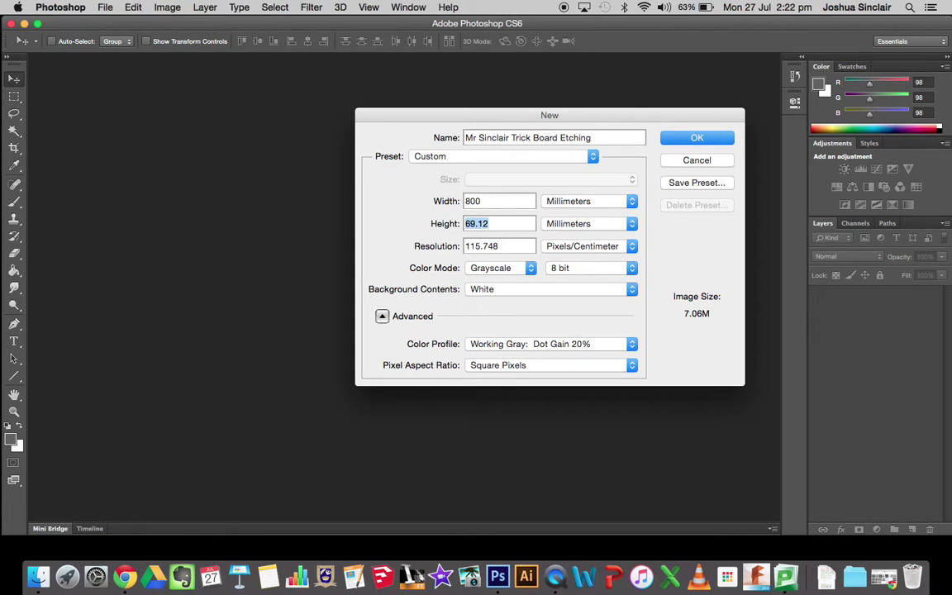
text(250)
key(Tab)
text(100)
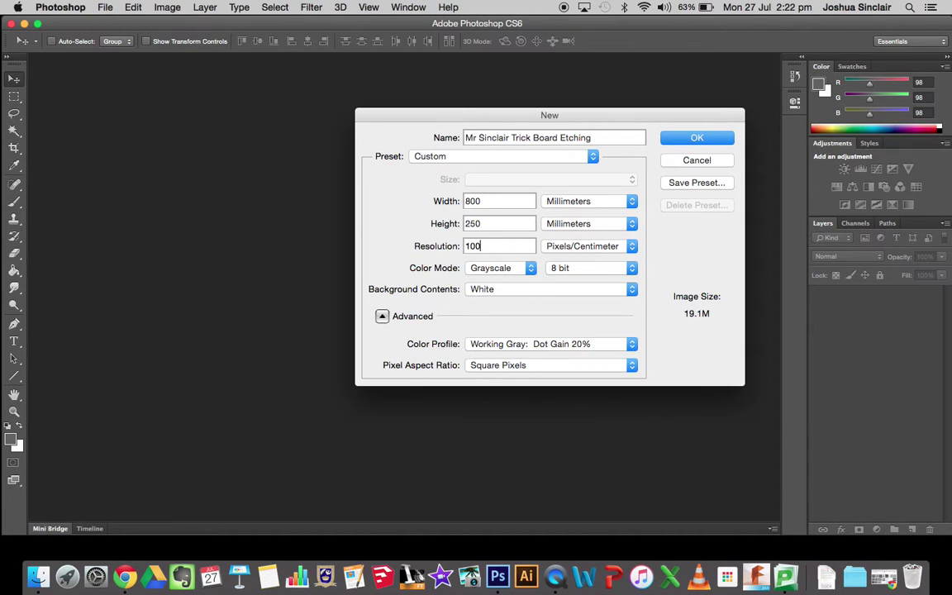
click(694, 139)
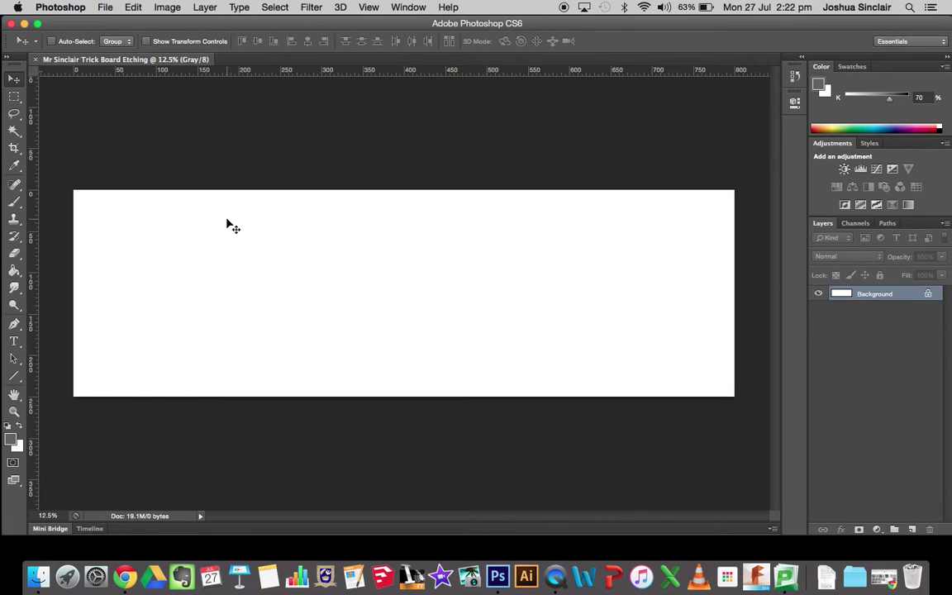
click(125, 578)
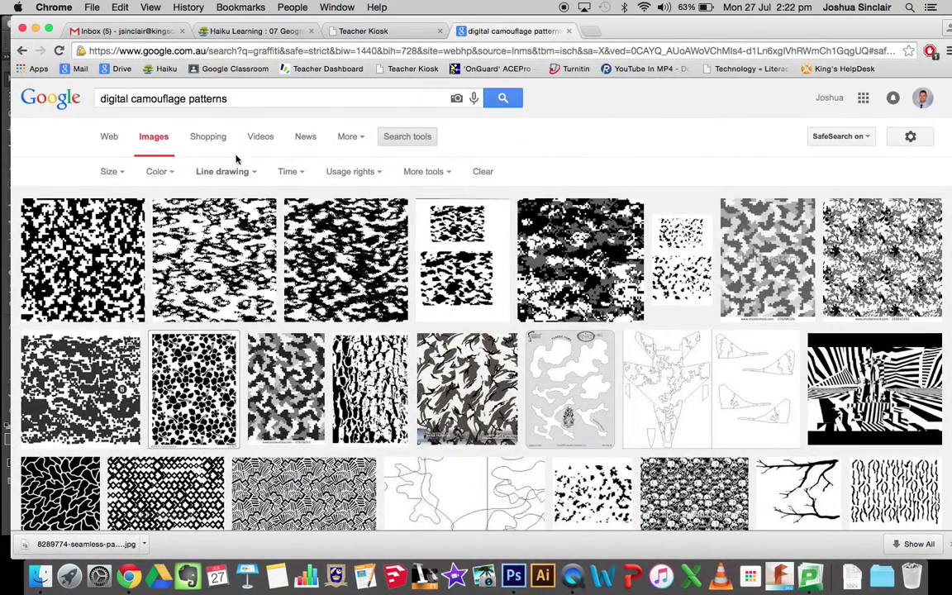
Browse the digital camouflage image results, check the Type filter, then minimize Chrome
scroll(213, 146, down, 4)
scroll(213, 145, down, 3)
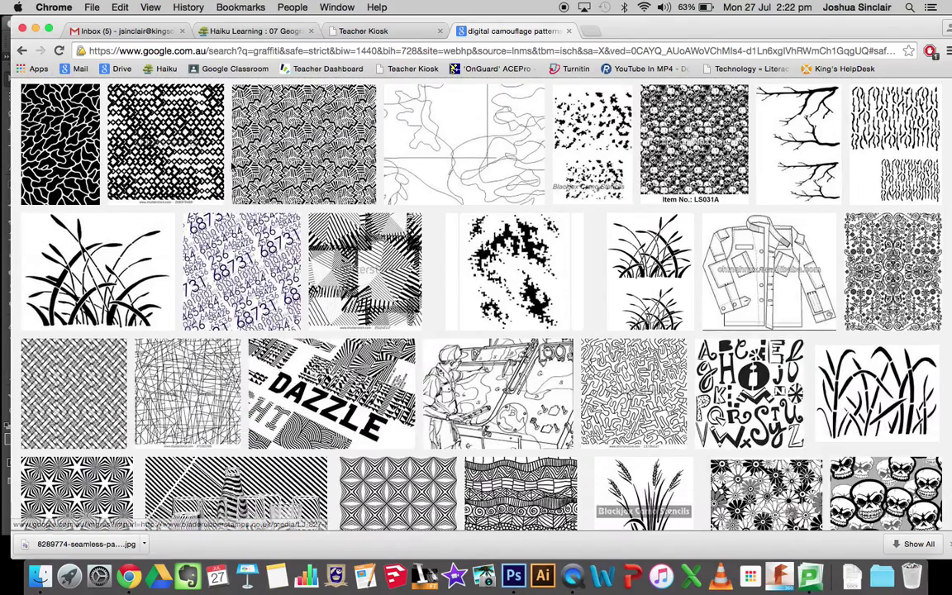
scroll(231, 165, down, 4)
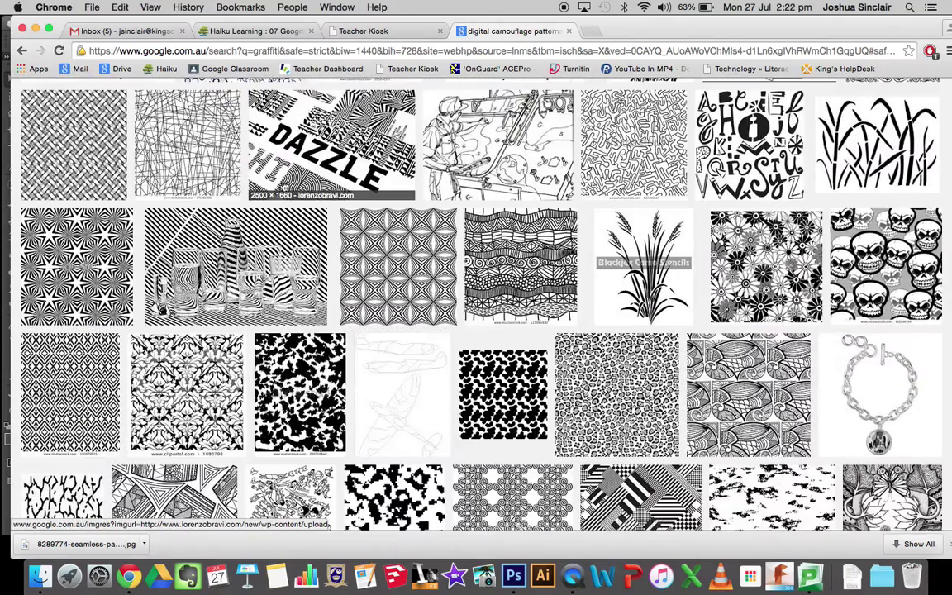
scroll(289, 174, up, 15)
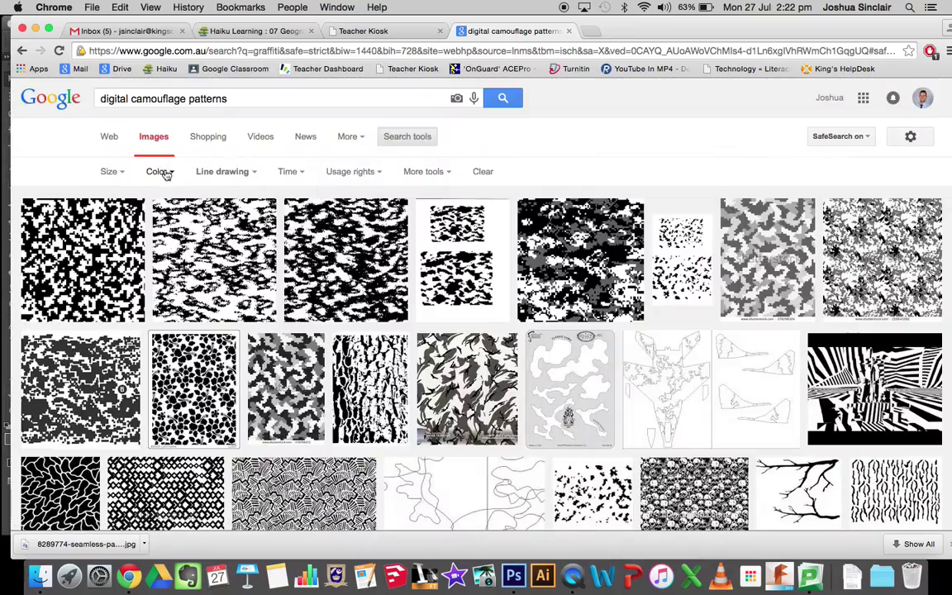
click(229, 174)
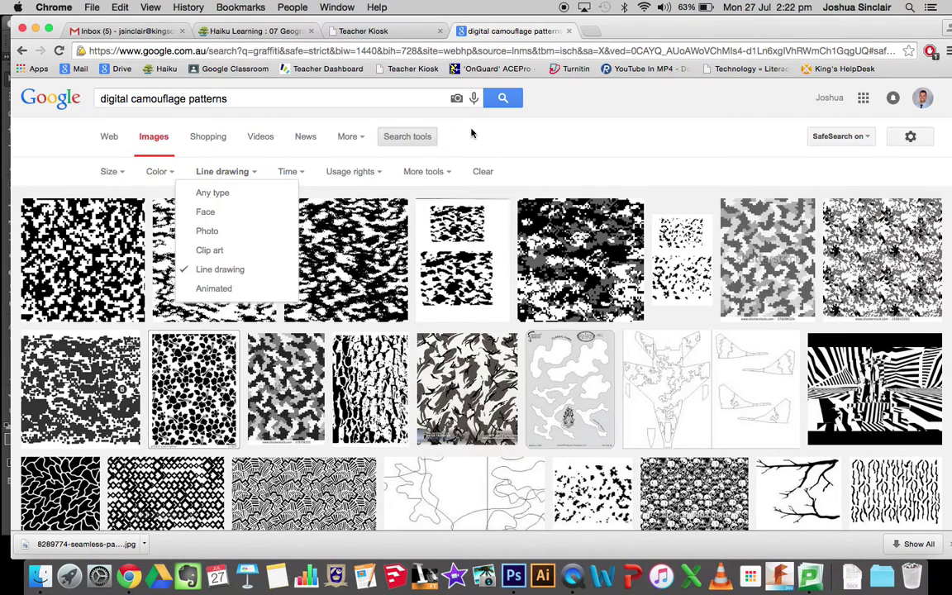
click(430, 122)
click(223, 169)
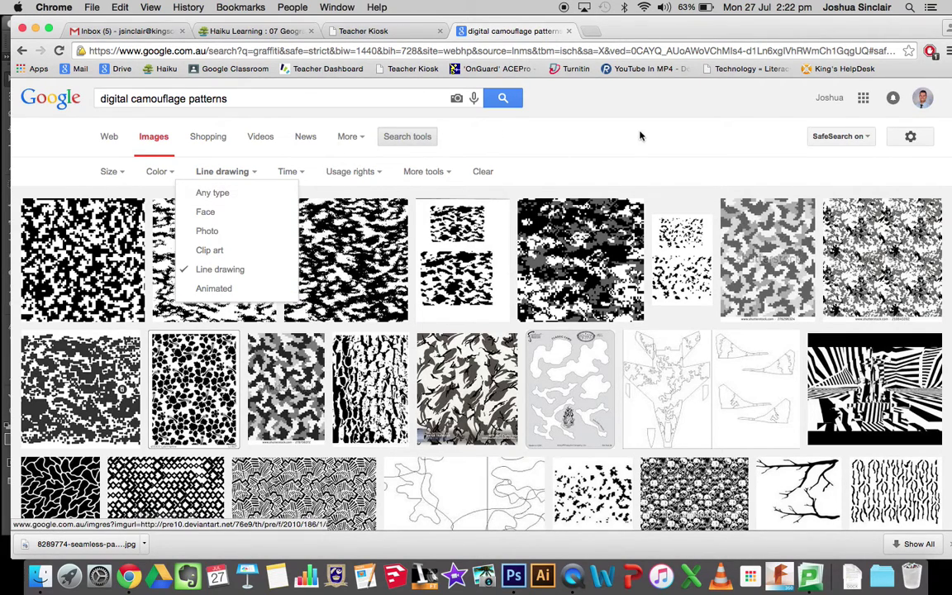
click(590, 156)
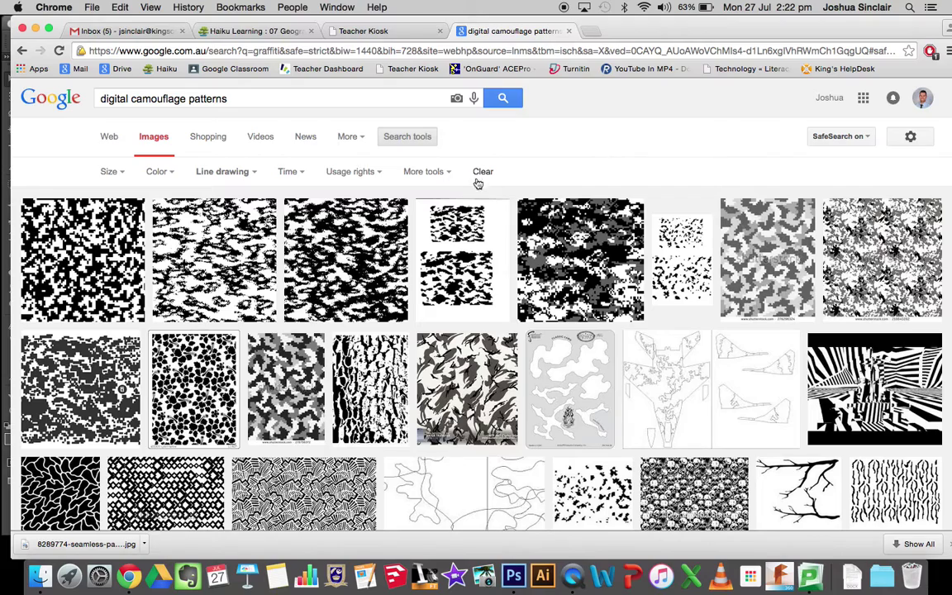
scroll(476, 183, down, 5)
scroll(459, 188, up, 5)
click(36, 30)
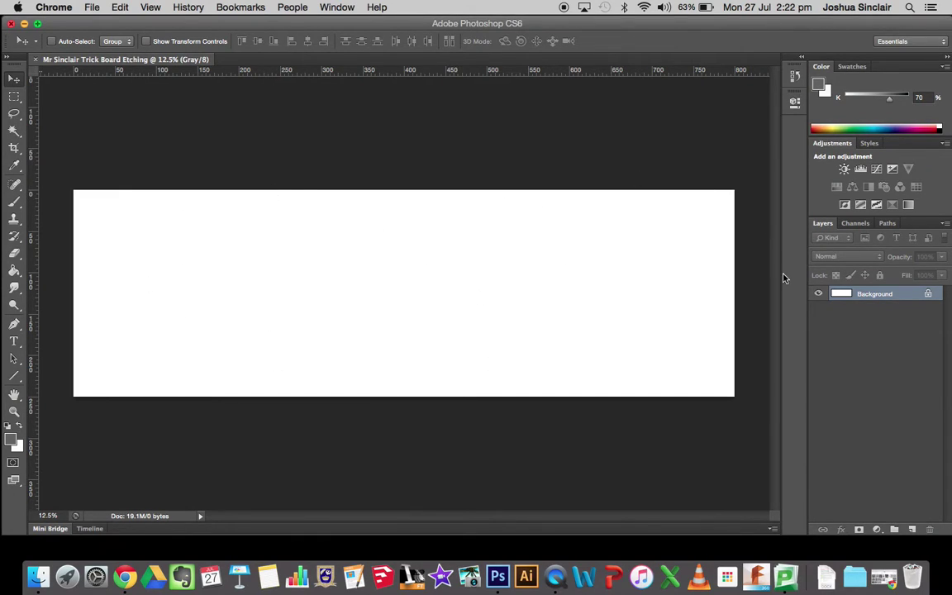
Open the seamless ethnic-drums pattern JPEG in Photoshop
click(83, 7)
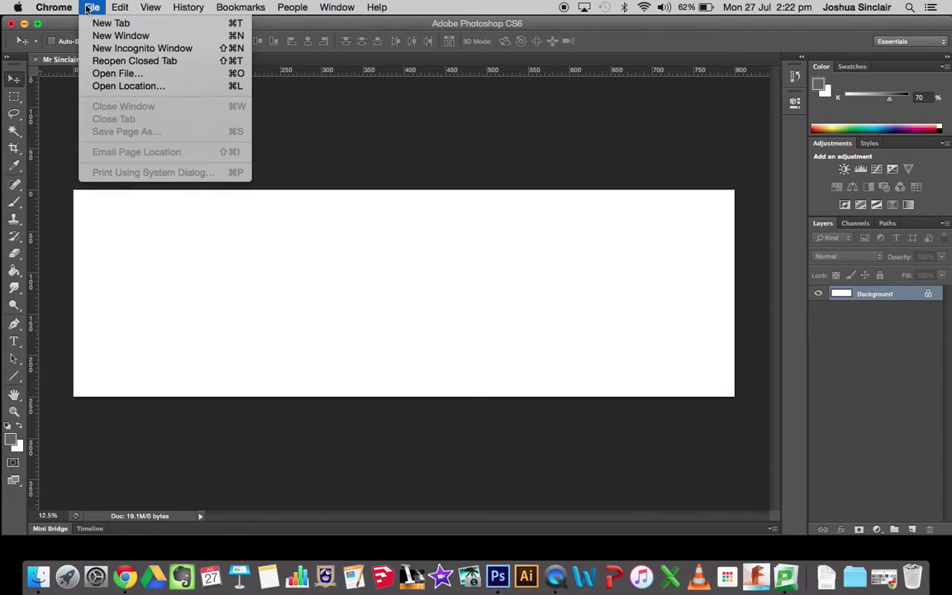
click(71, 142)
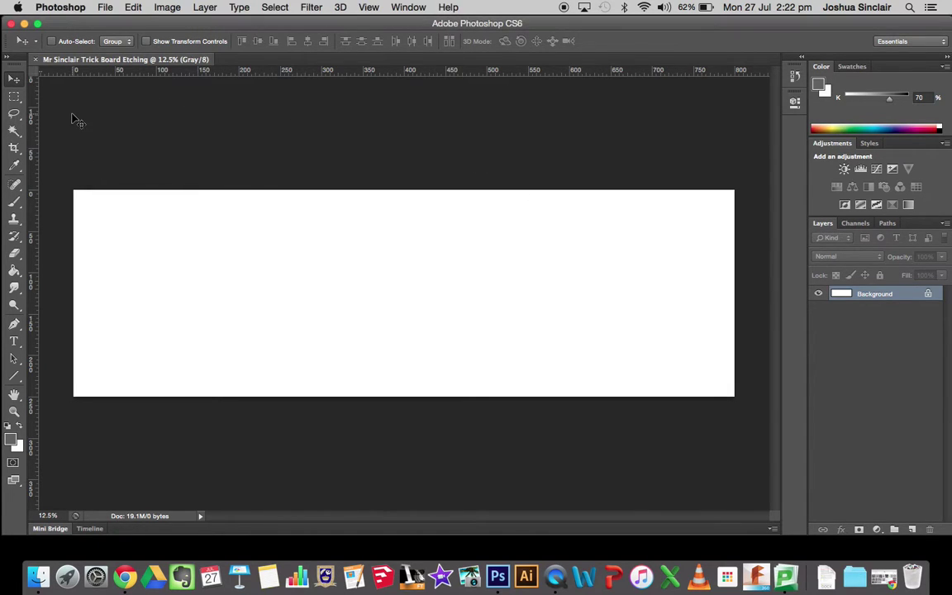
click(105, 8)
click(113, 37)
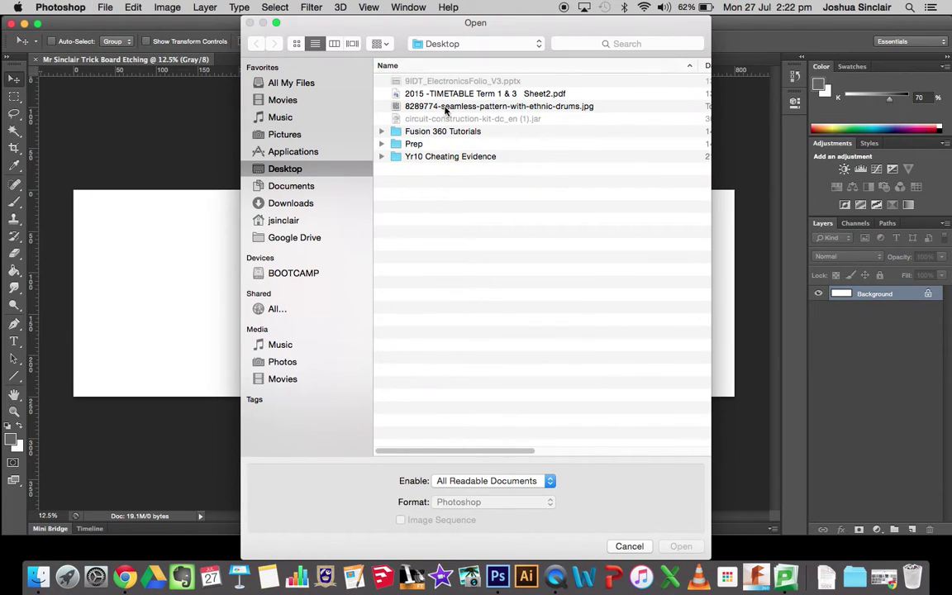
click(446, 107)
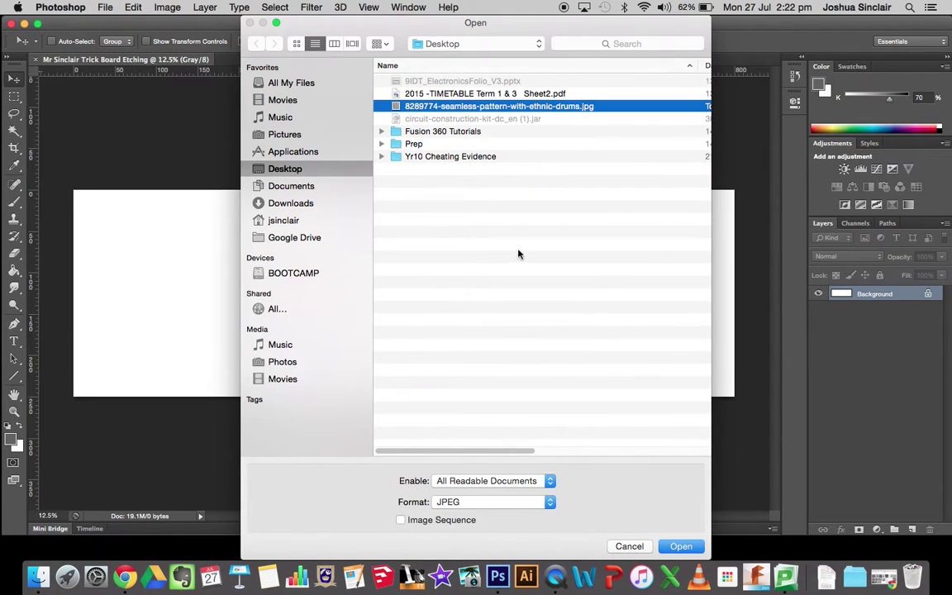
click(679, 545)
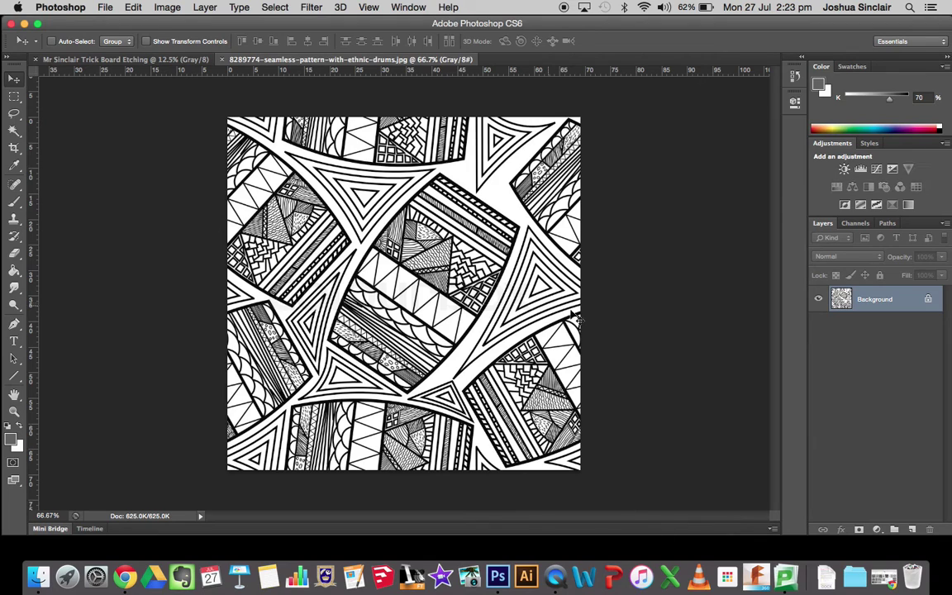
Select and copy the whole pattern image, then return to the trick board document
click(13, 98)
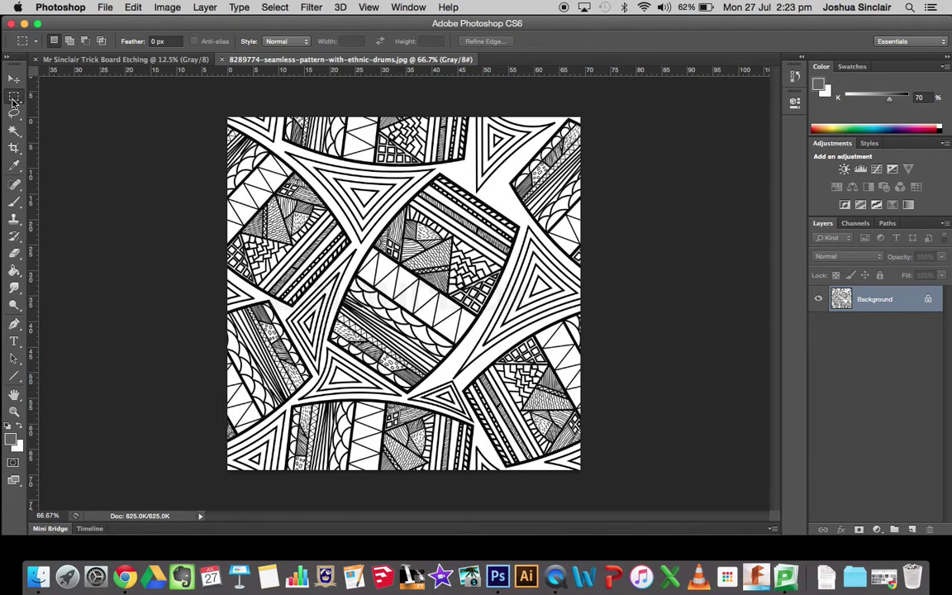
drag(200, 111, 639, 516)
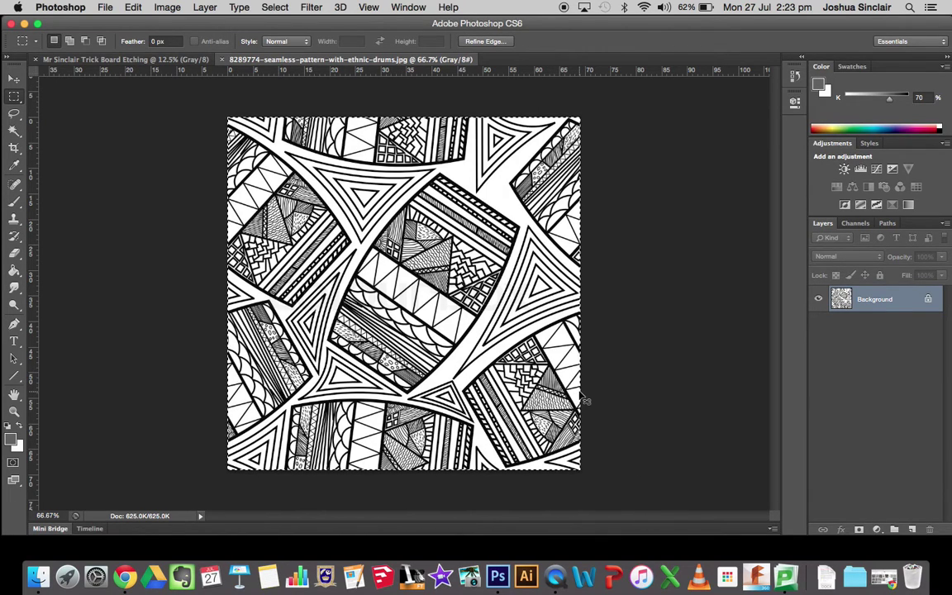
click(133, 7)
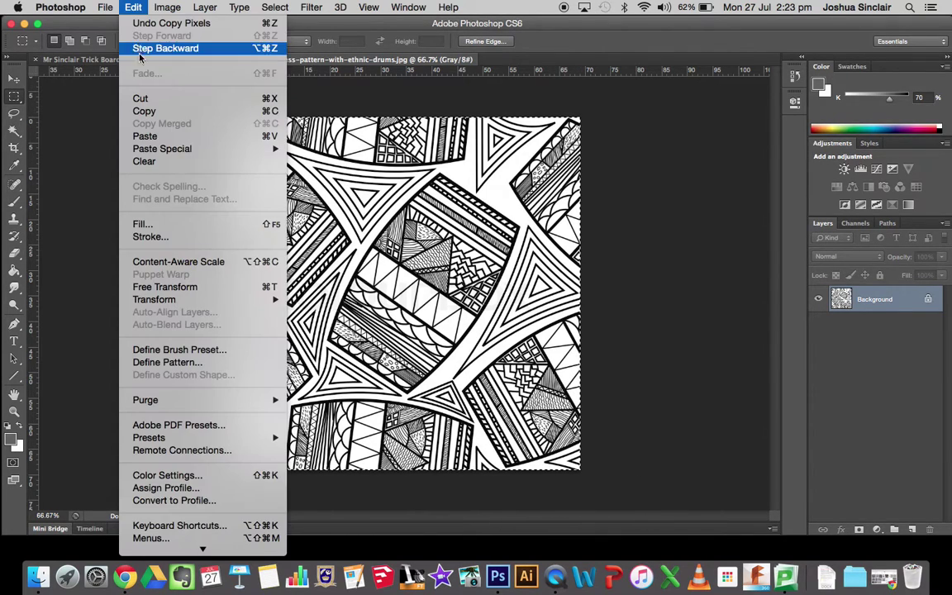
click(144, 111)
click(120, 60)
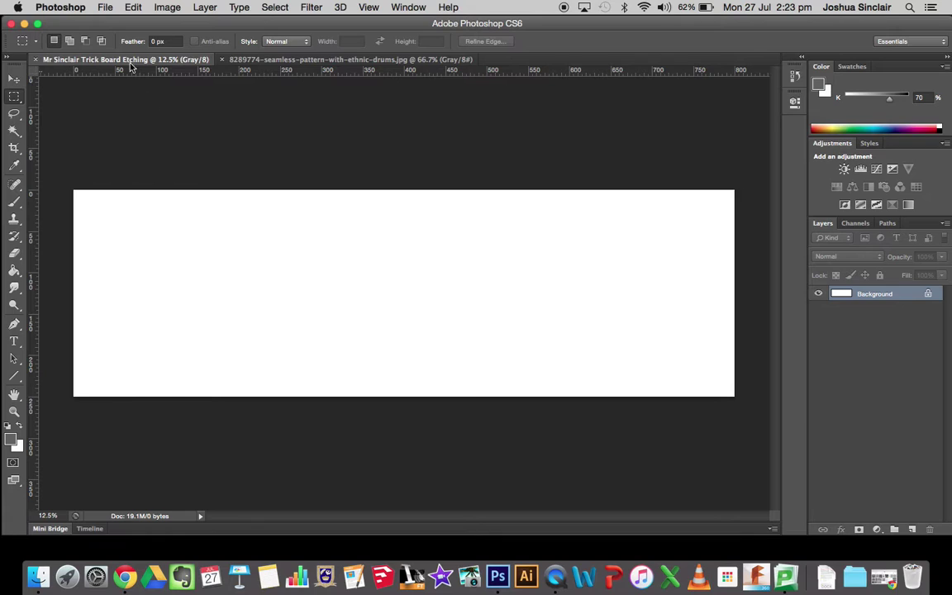
Paste the pattern as Layer 1, scaled to full board height at the left edge
click(132, 6)
click(146, 124)
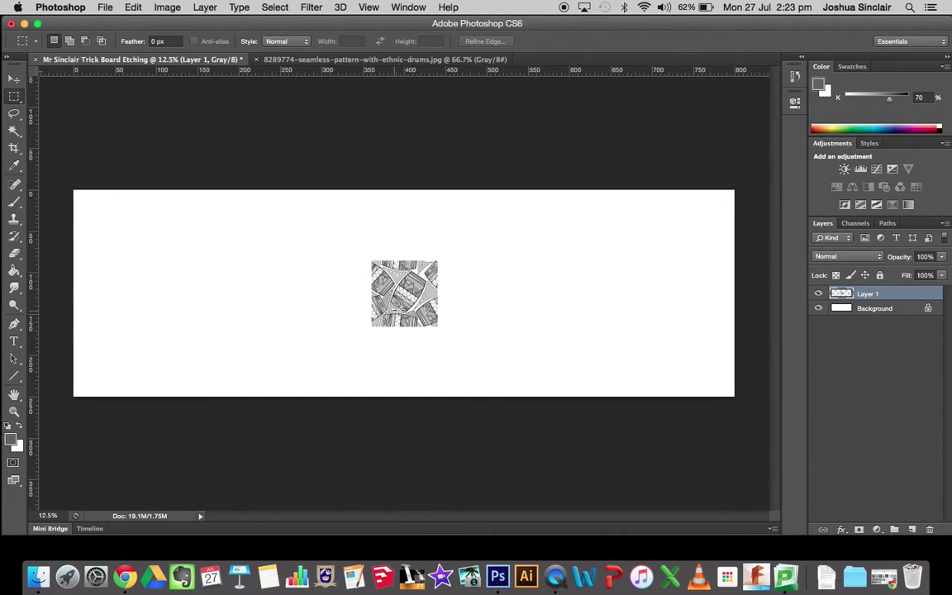
click(131, 7)
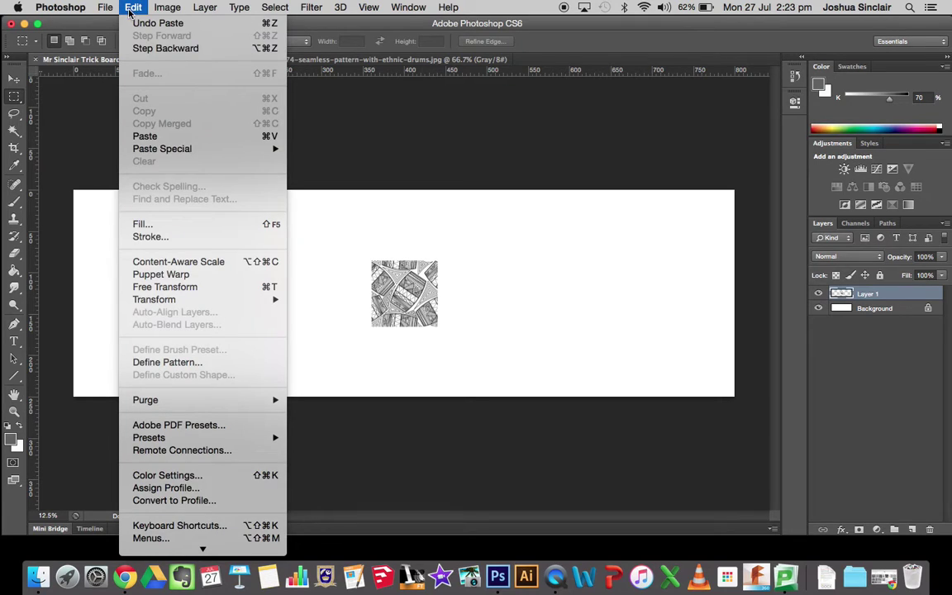
click(164, 286)
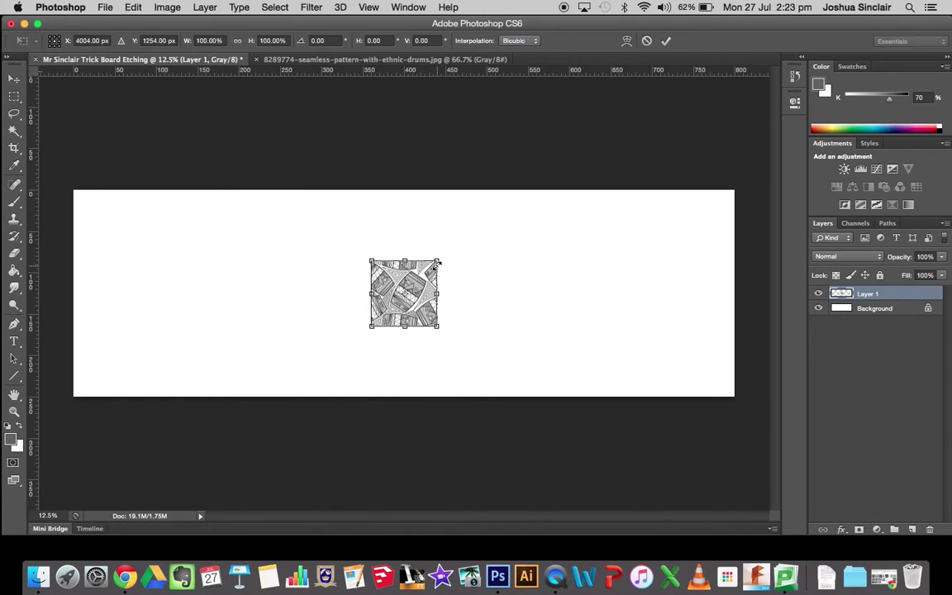
drag(437, 260, 508, 190)
drag(365, 331, 295, 391)
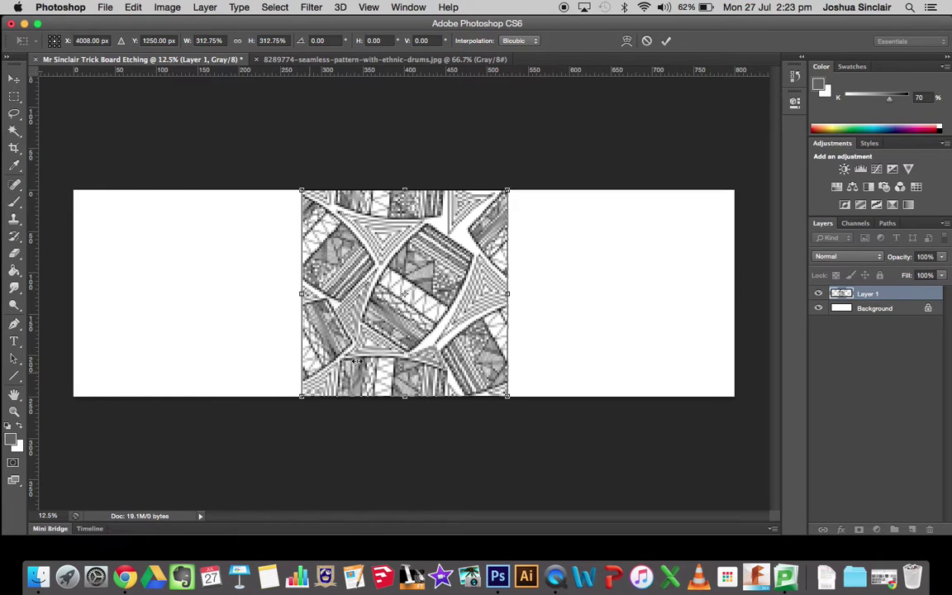
drag(423, 288, 200, 283)
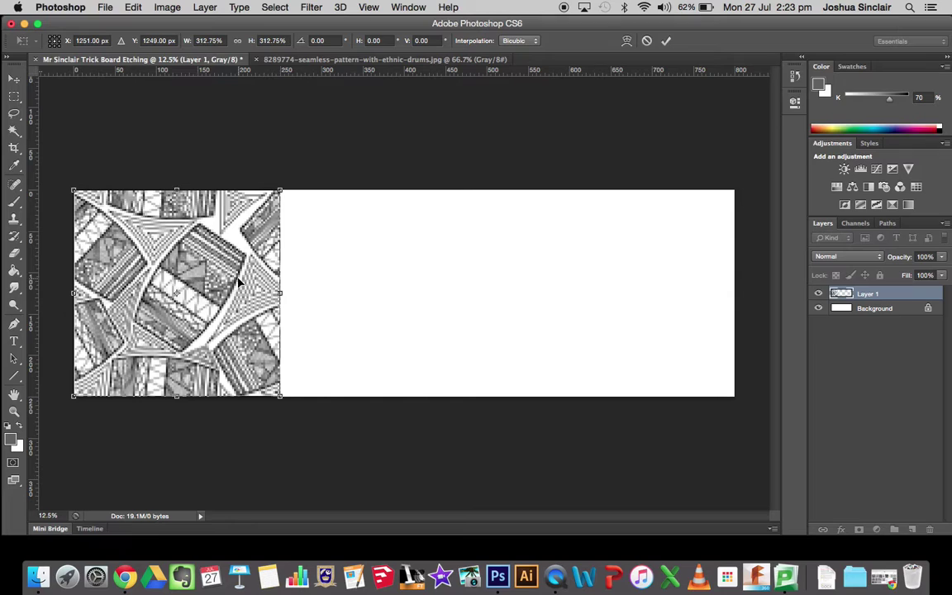
click(666, 41)
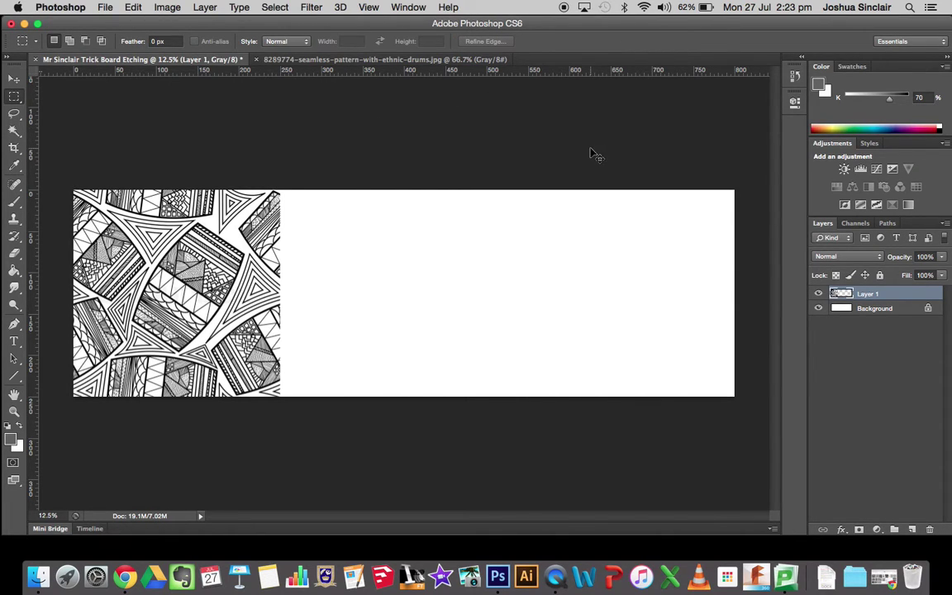
Paste a second pattern copy, scale it to full height, and butt it against the first tile
key(super+v)
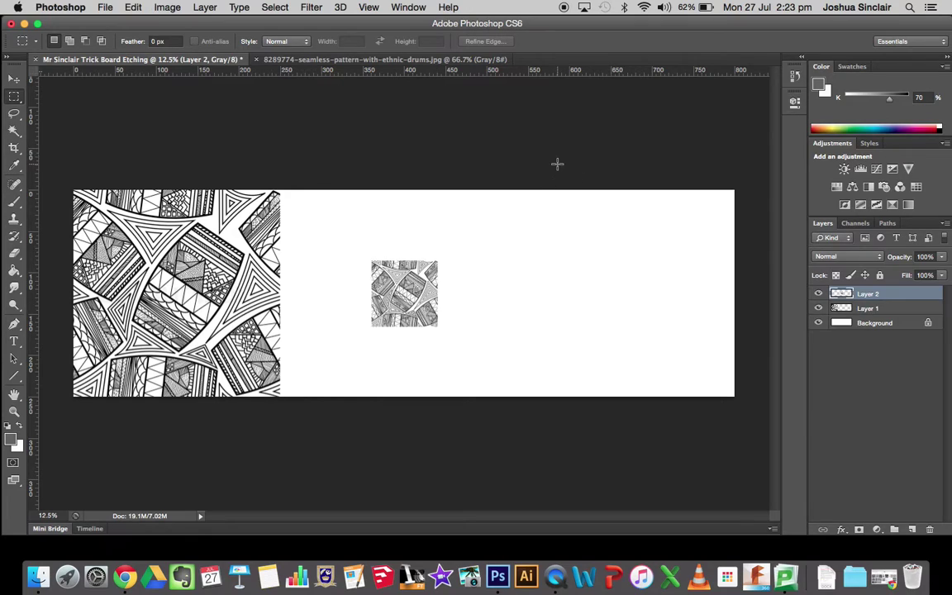
key(super+t)
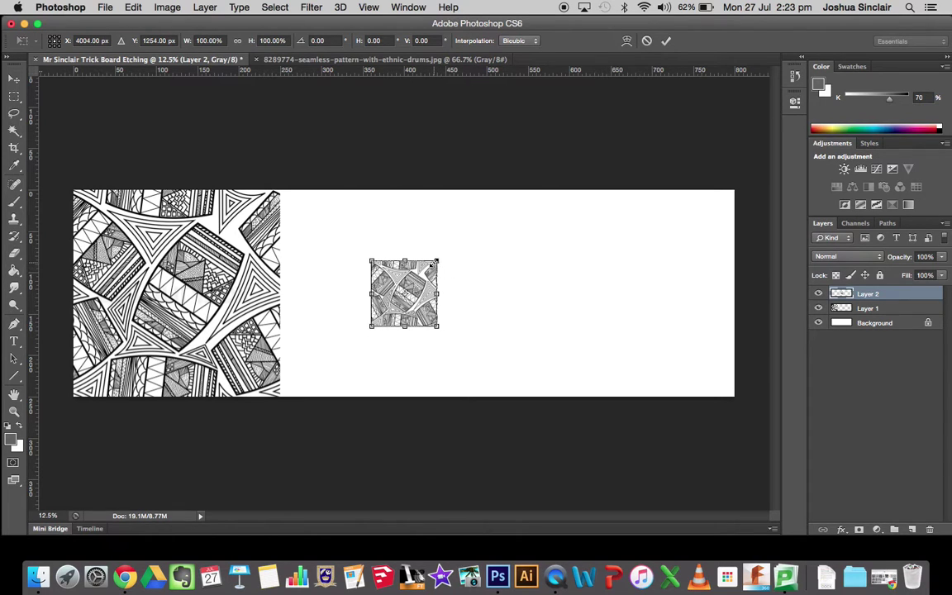
drag(439, 263, 515, 203)
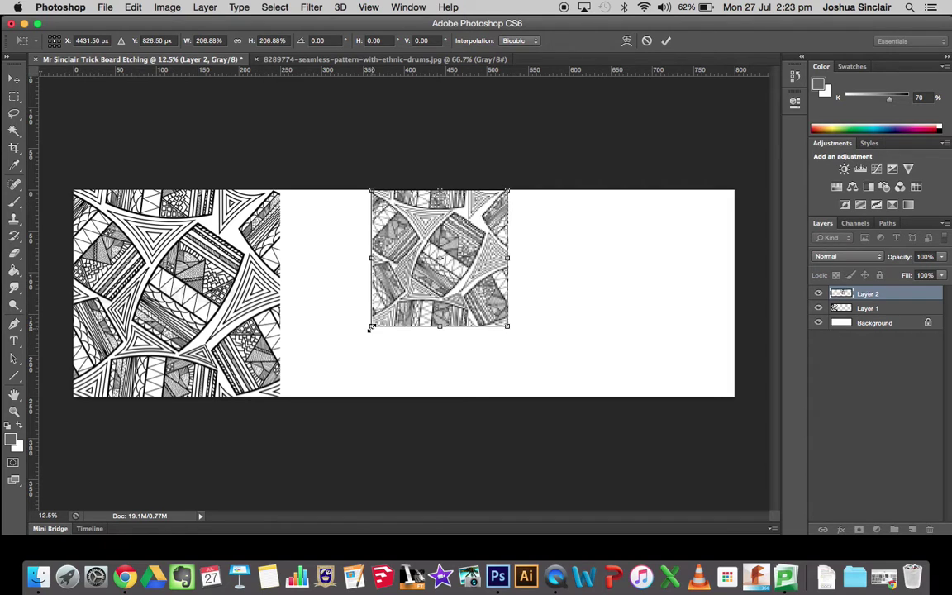
drag(371, 325, 298, 397)
drag(399, 243, 380, 245)
key(Return)
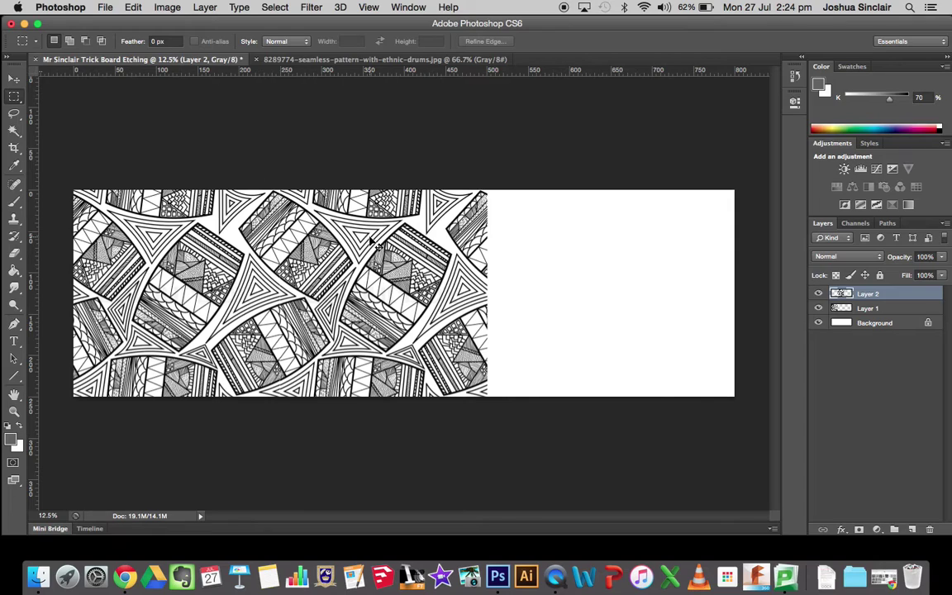
Paste a third full-height pattern tile on Layer 3 beside the second tile
key(super+v)
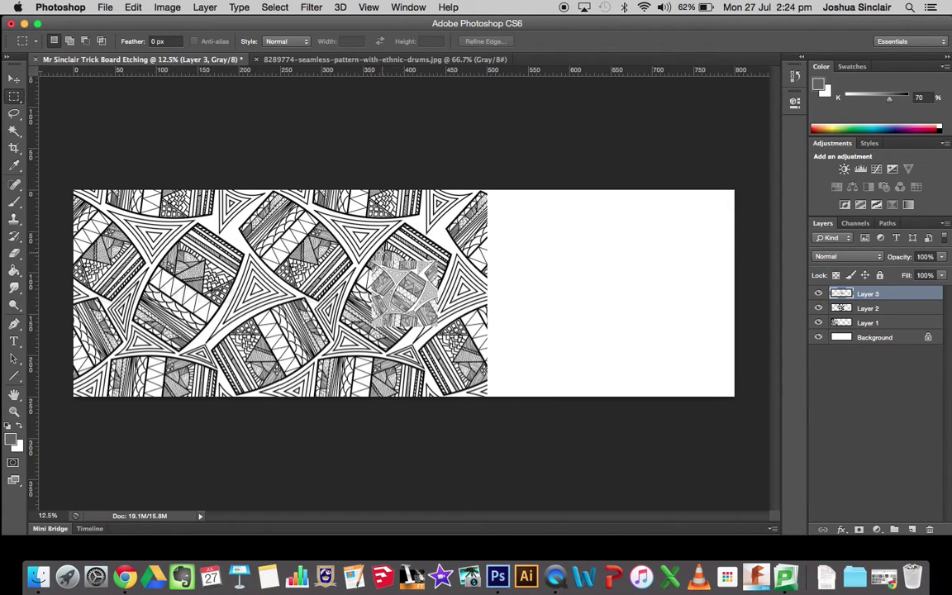
key(super+t)
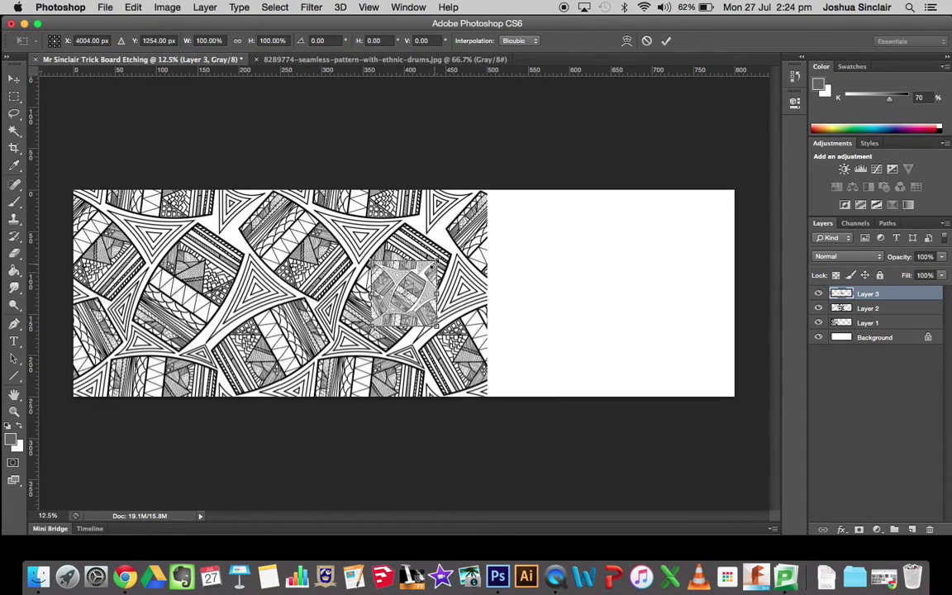
drag(405, 236, 522, 209)
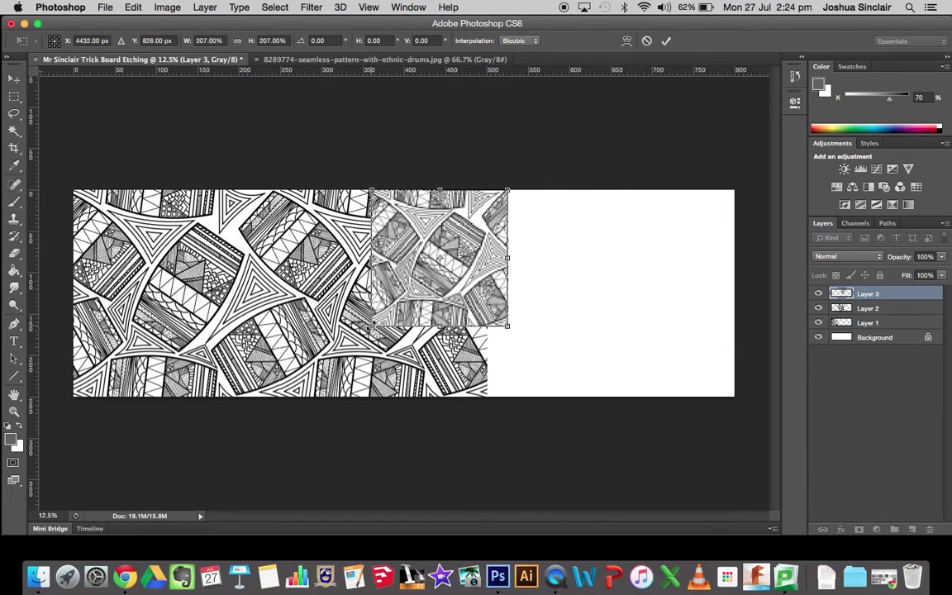
drag(370, 326, 301, 396)
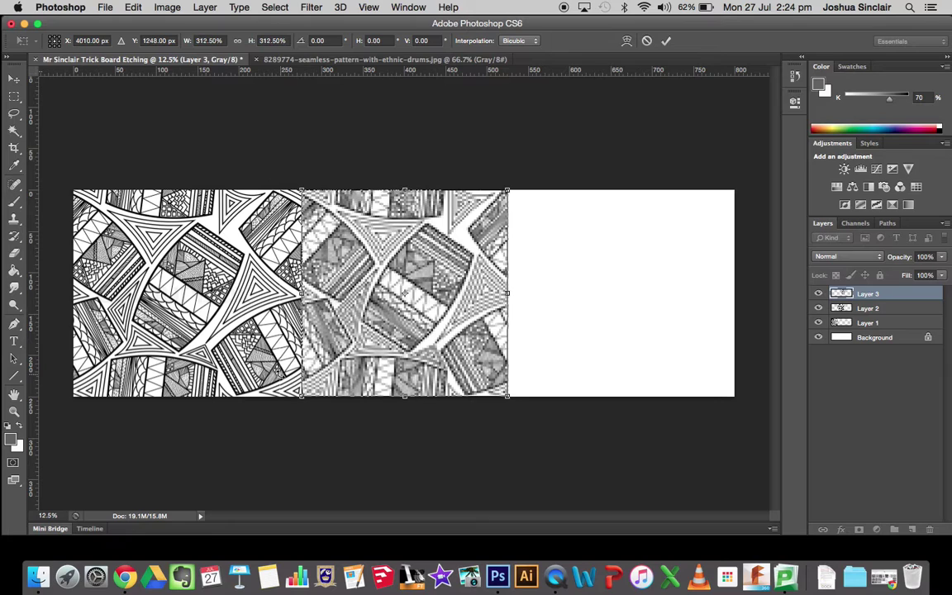
drag(382, 323, 567, 317)
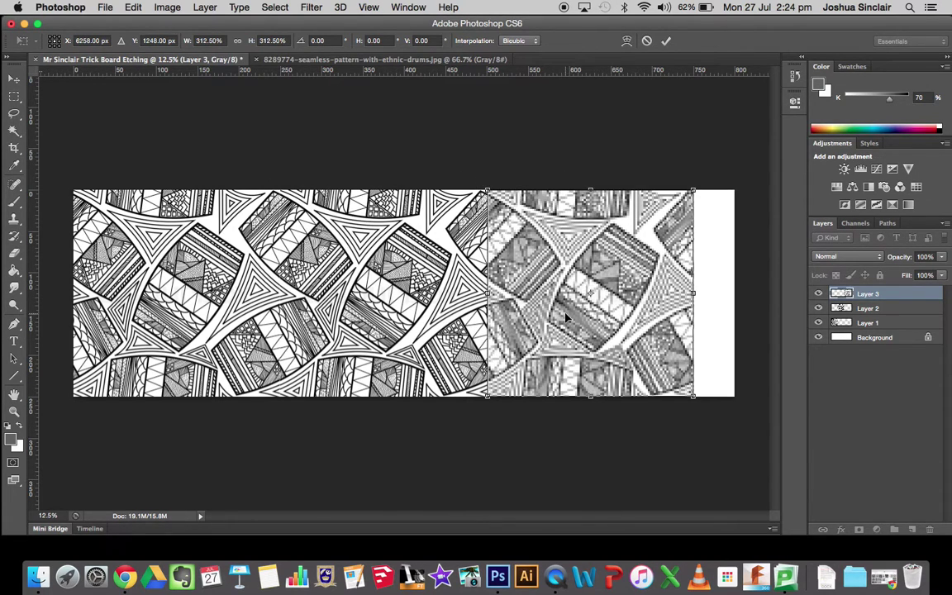
key(Return)
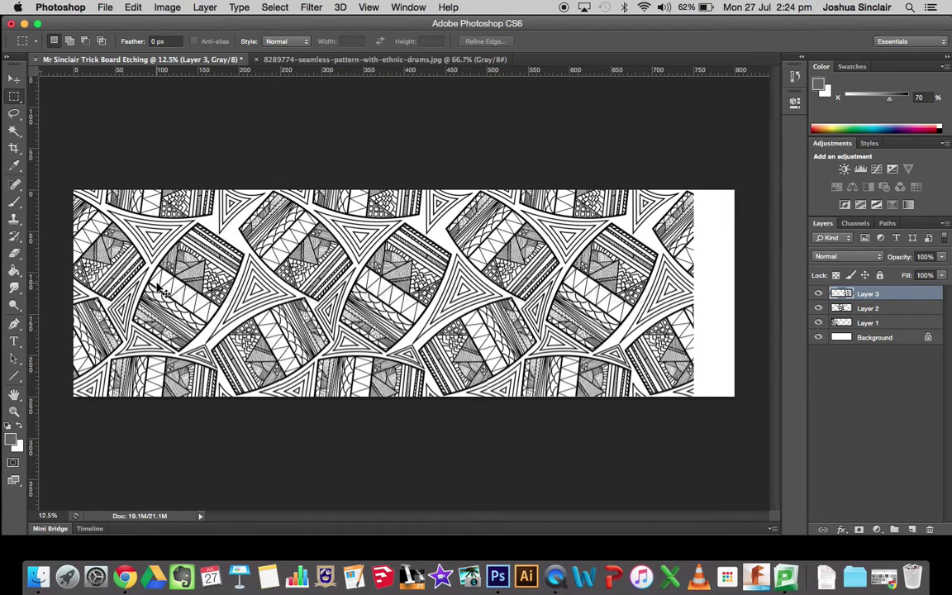
Paste a fourth pattern copy, scale it to about 312%, and fill the right-edge strip
key(super+v)
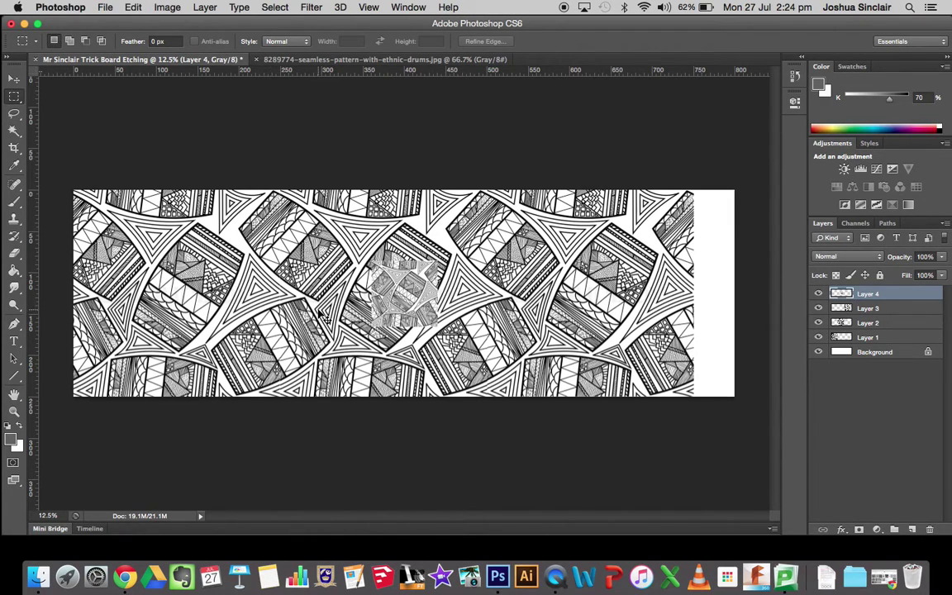
key(super+t)
drag(437, 262, 507, 191)
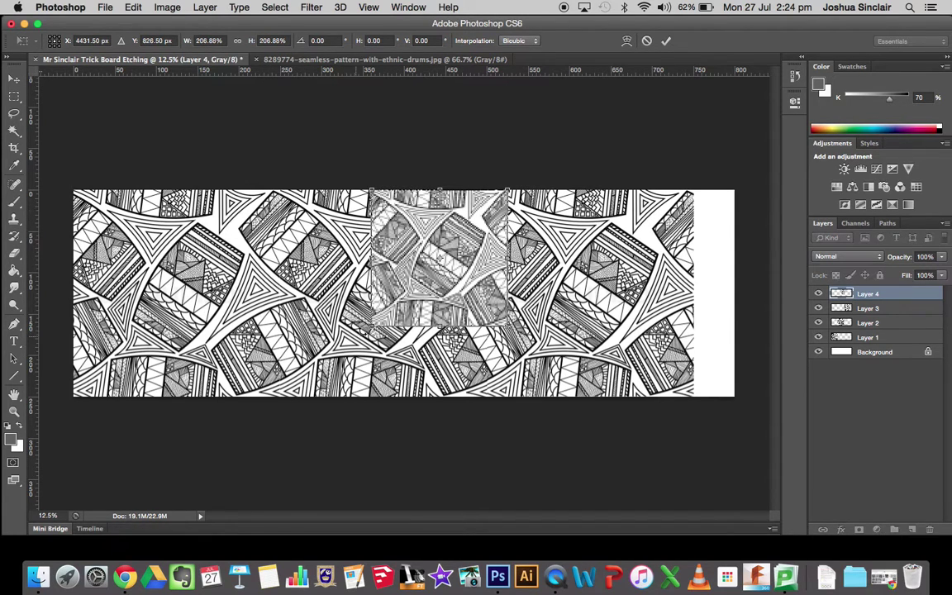
drag(372, 326, 307, 403)
drag(393, 304, 786, 302)
key(Return)
key(m)
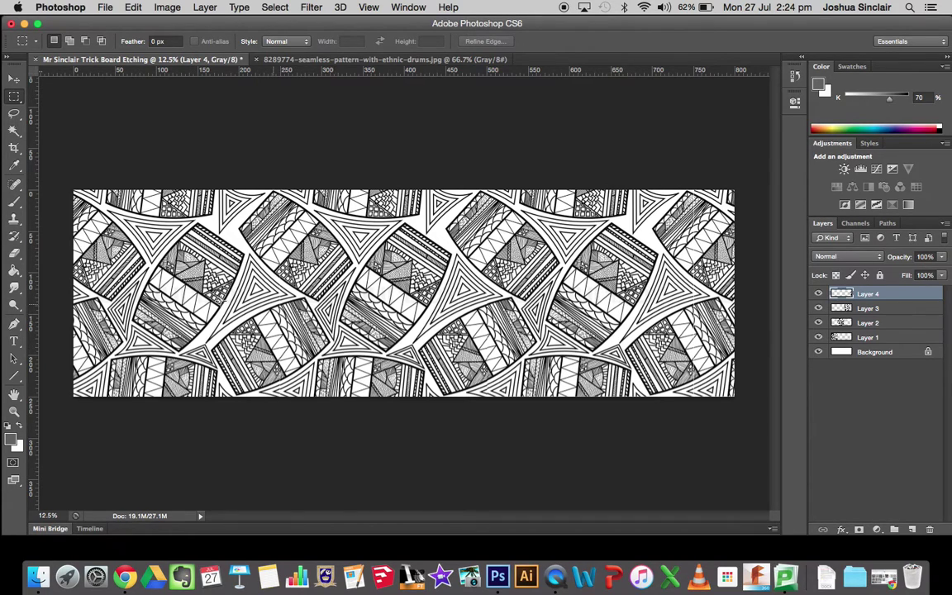
Choose the Rectangle tool with white fill and a black 18.97 pt stroke
click(14, 375)
click(43, 372)
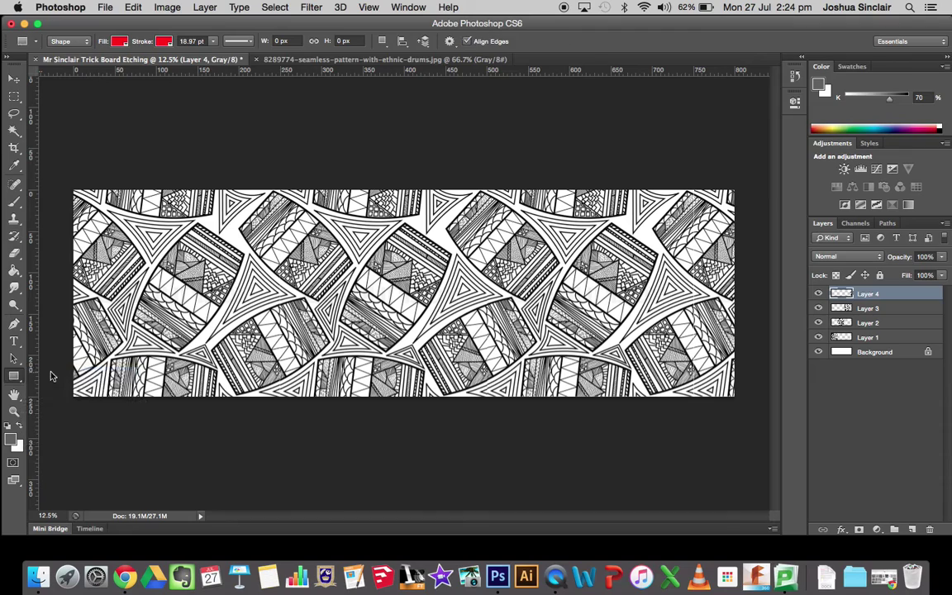
click(115, 41)
click(63, 105)
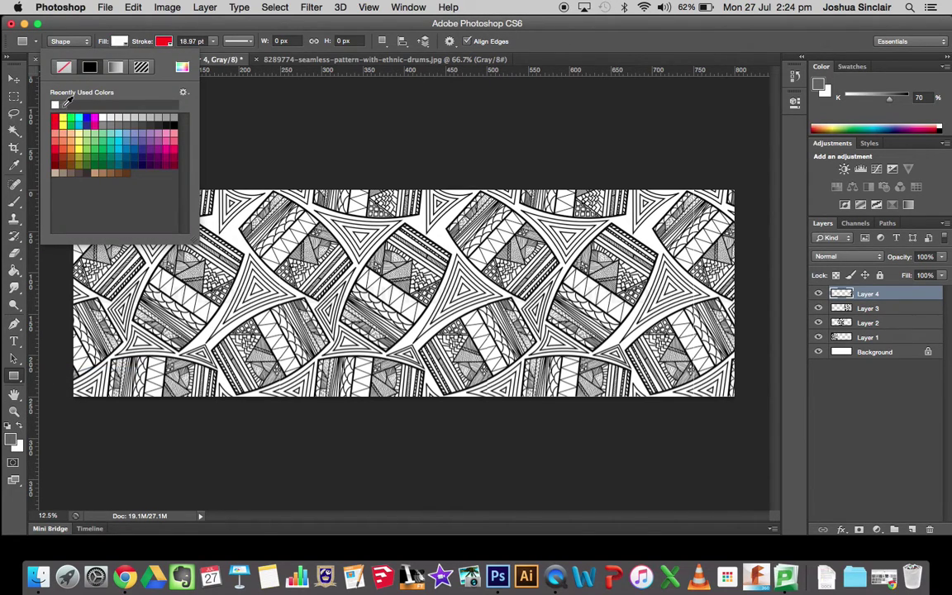
click(163, 41)
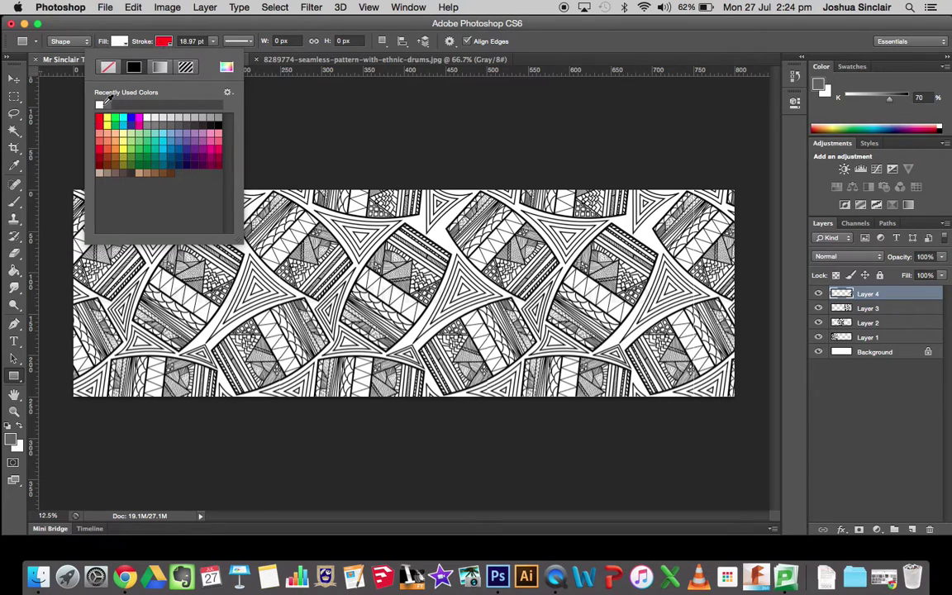
click(219, 123)
click(151, 31)
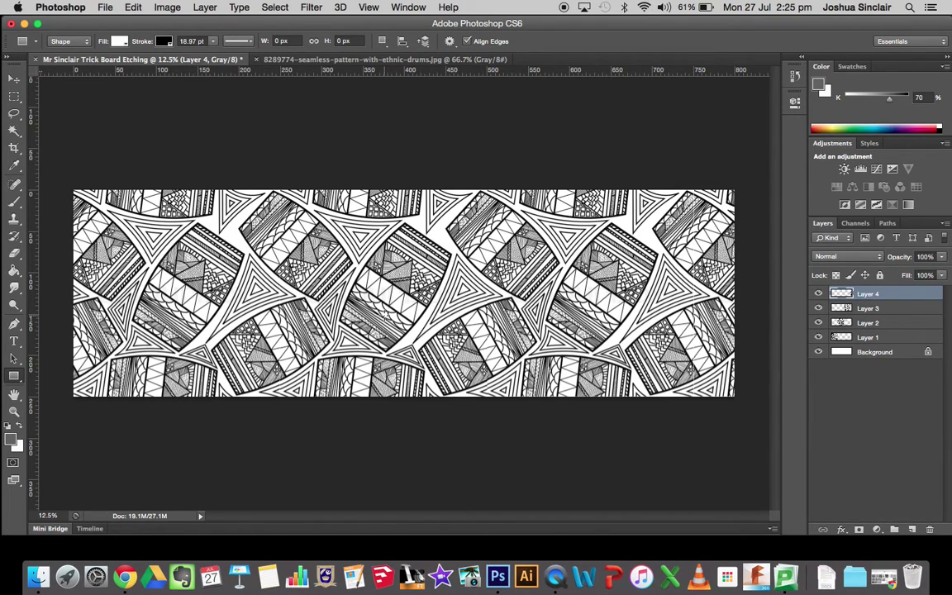
right_click(456, 74)
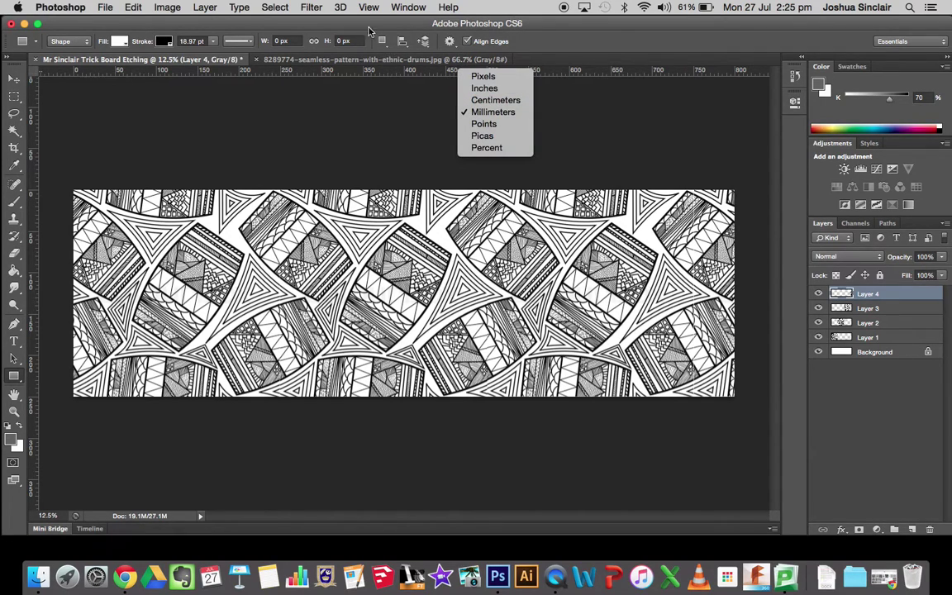
click(338, 7)
click(369, 7)
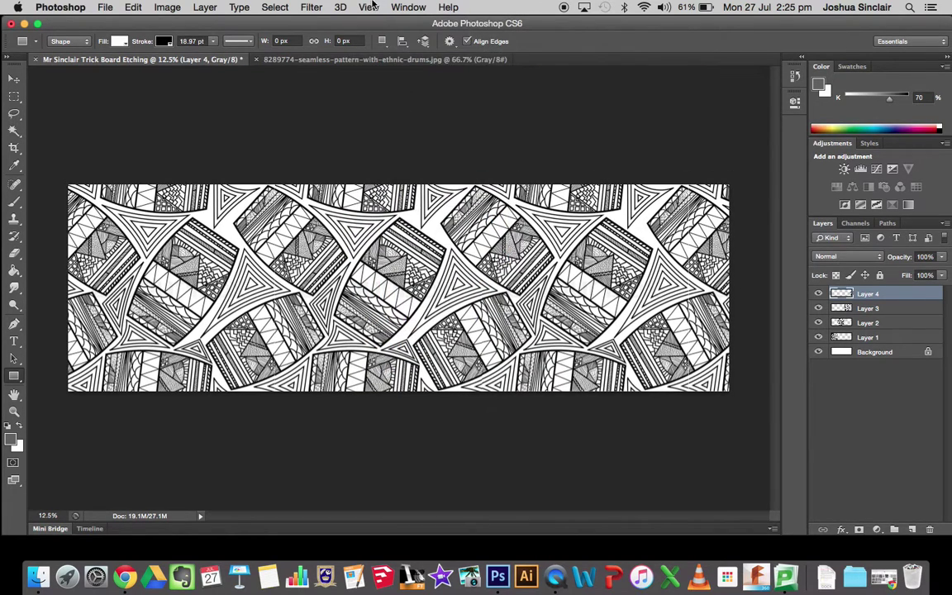
click(369, 8)
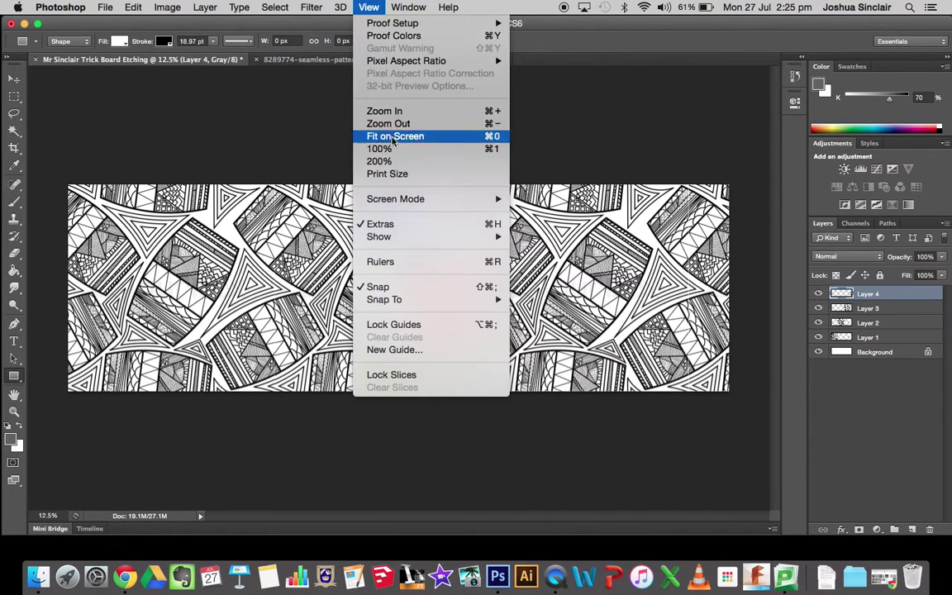
click(381, 262)
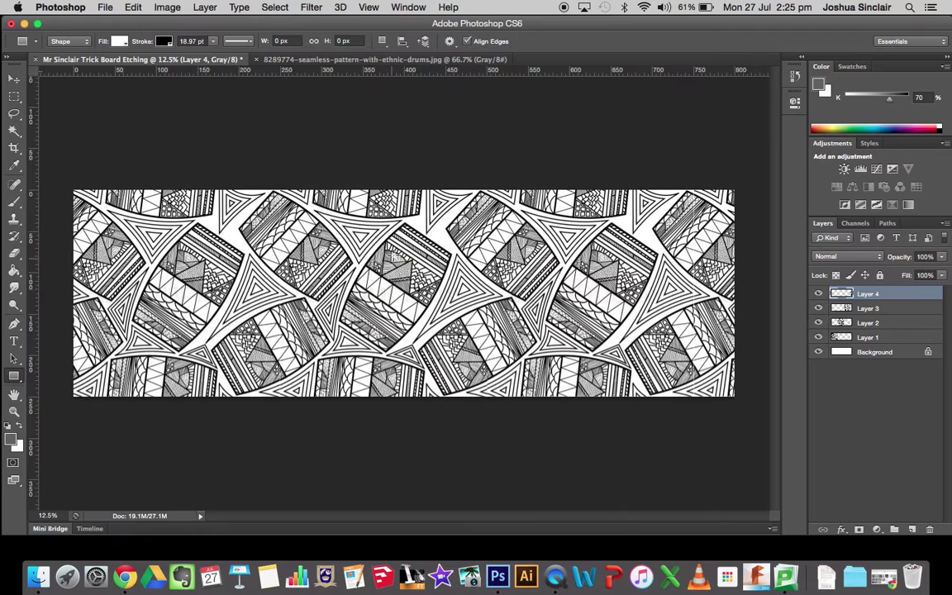
right_click(406, 72)
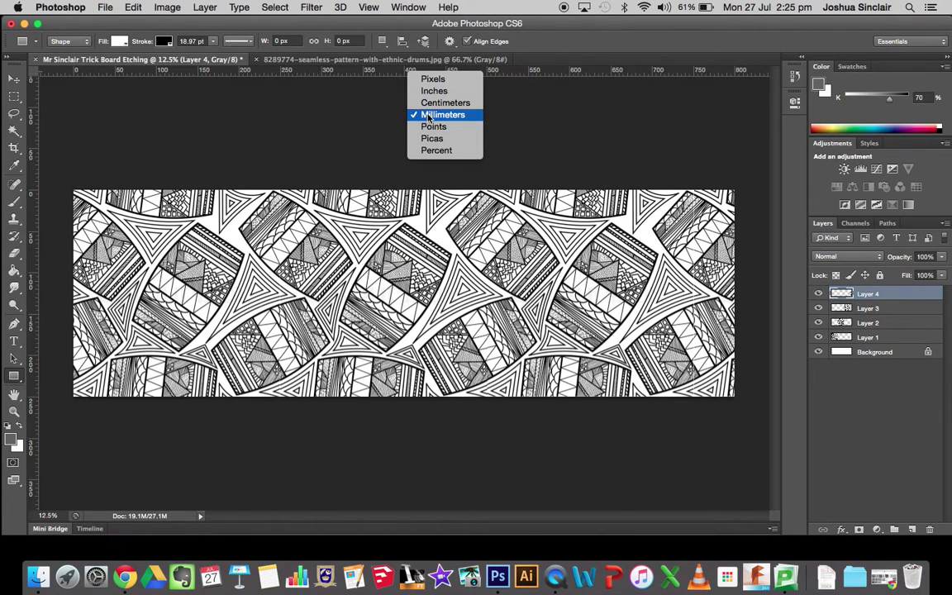
click(308, 123)
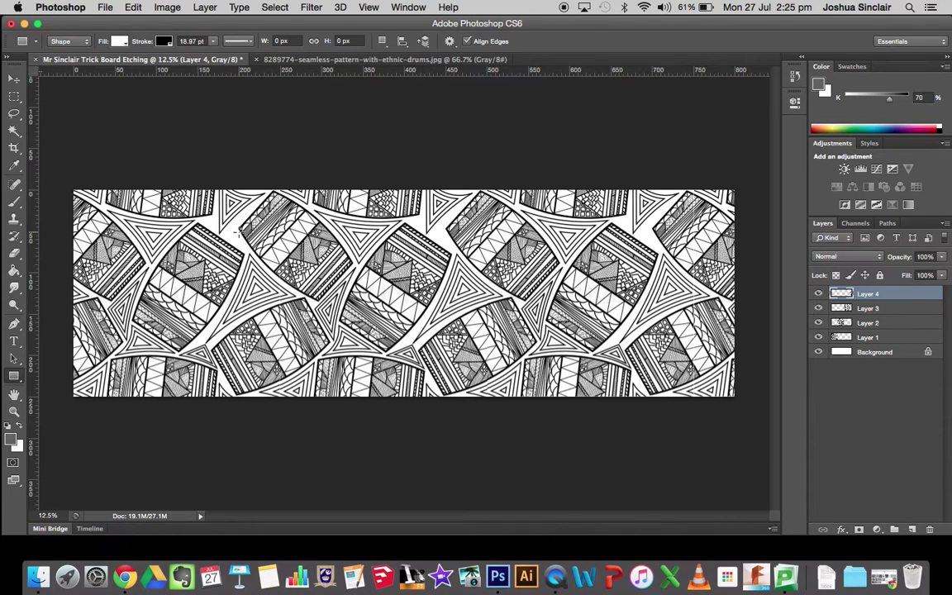
Draw a roughly 461.7 × 135.2 mm white, black-bordered rectangle in the canvas centre
mouse_move(238, 233)
mouse_down()
mouse_move(271, 251)
mouse_move(463, 299)
mouse_move(556, 303)
mouse_move(615, 341)
mouse_move(561, 337)
mouse_move(570, 335)
mouse_move(569, 354)
mouse_up()
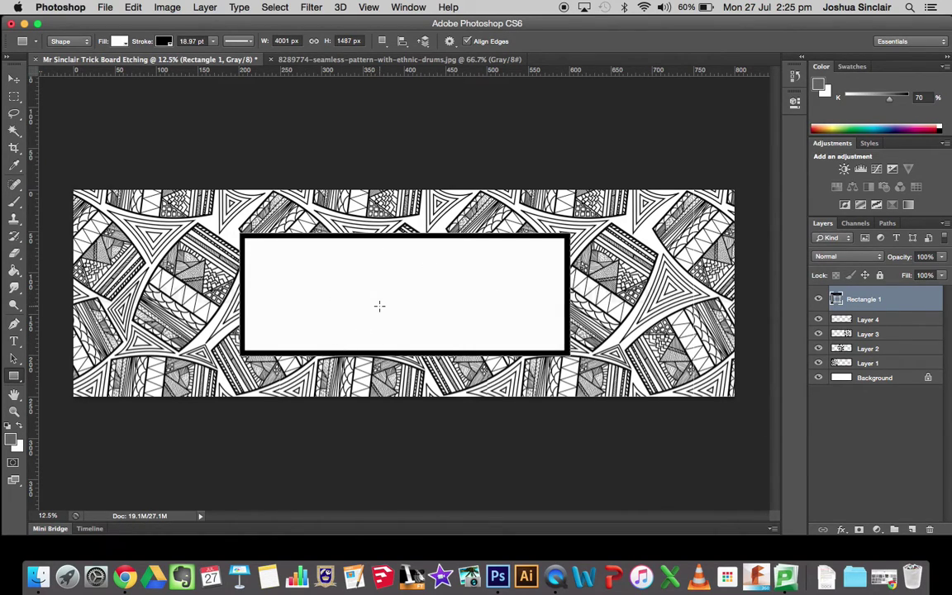
Type 'HDHDHDHD' in black (000000) near the top centre of the white box
click(13, 341)
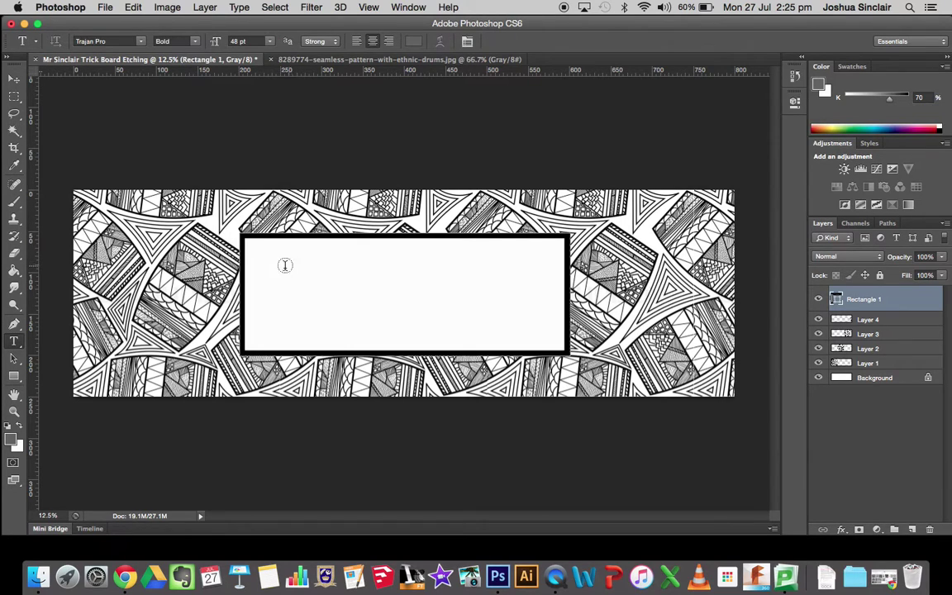
click(11, 440)
click(300, 331)
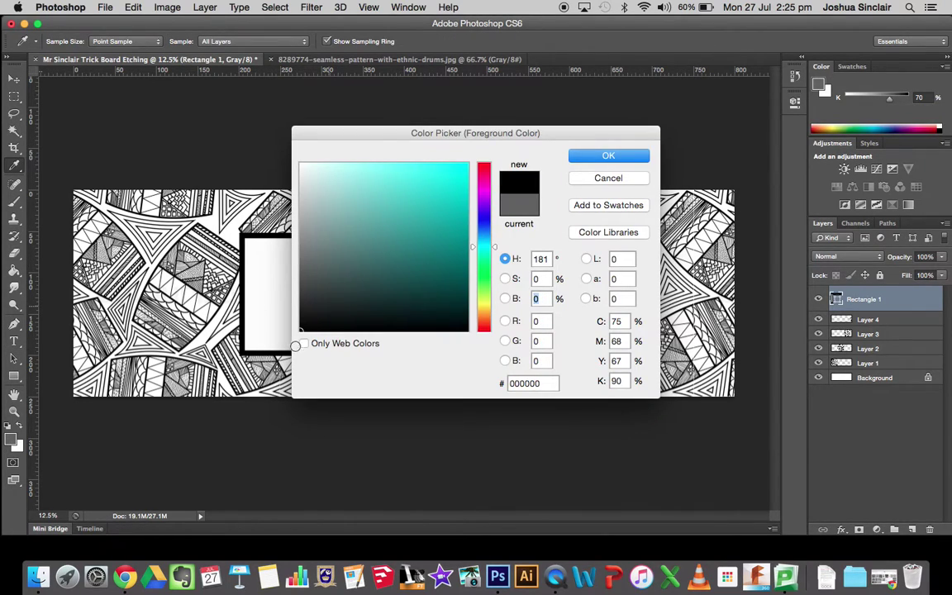
click(608, 155)
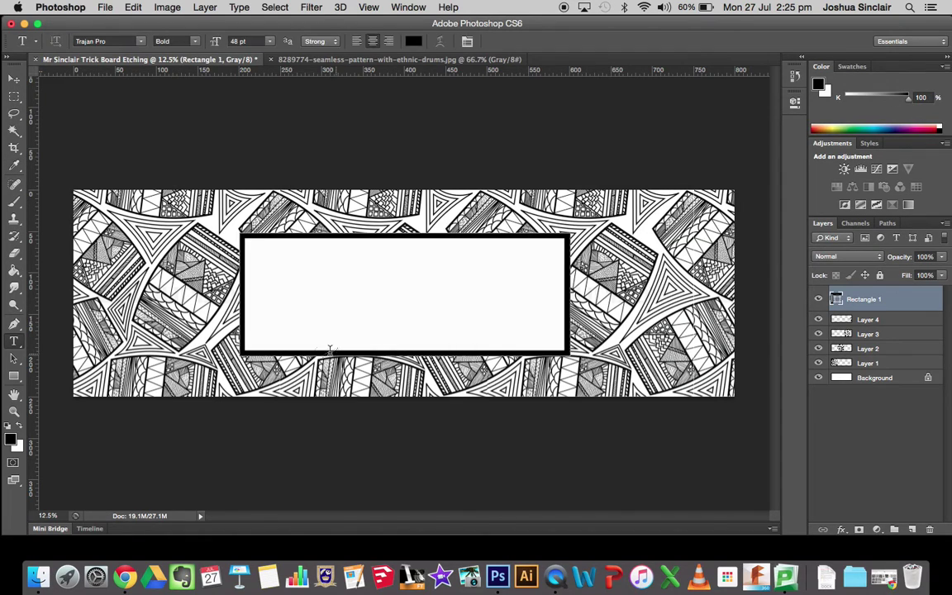
click(300, 295)
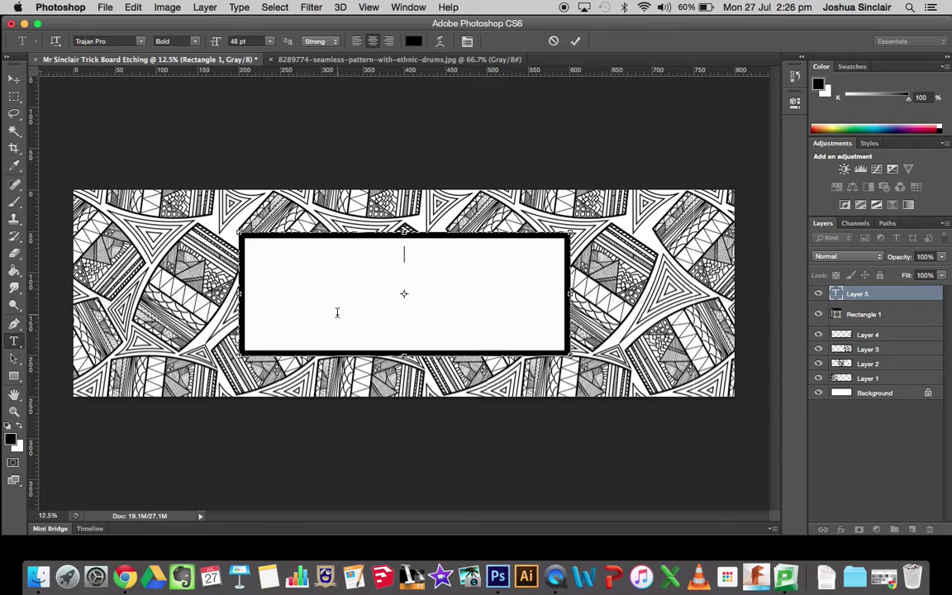
text(HDHDHDHD)
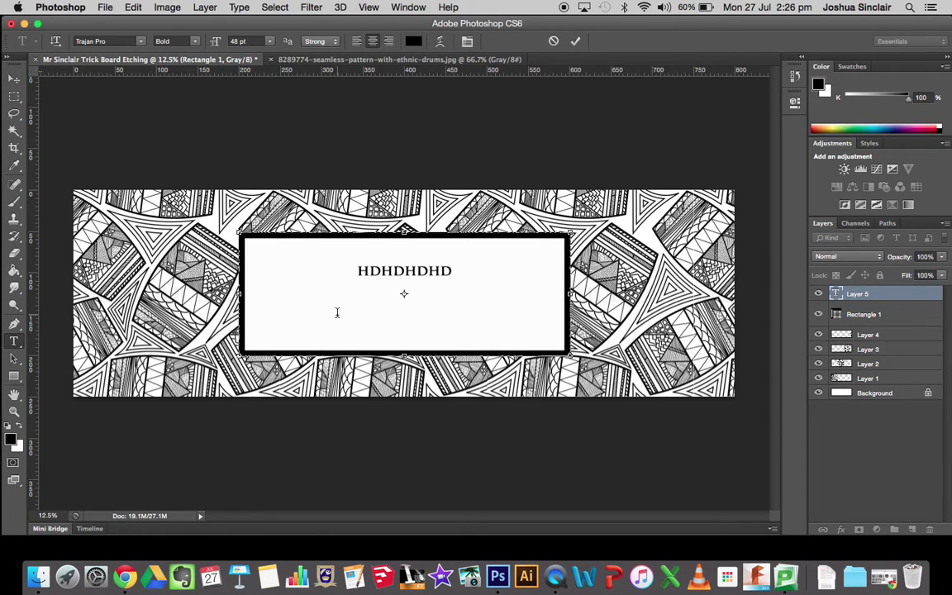